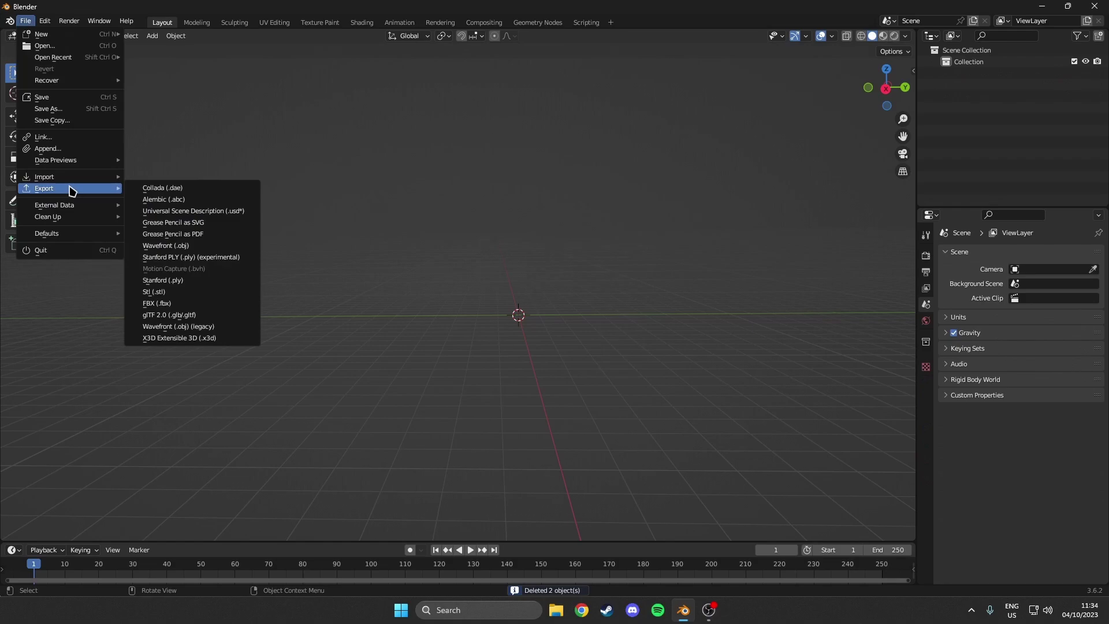
Import weapon_pist_usp_silencer.obj through File > Import > Wavefront (.obj)
mouse_move(82, 178)
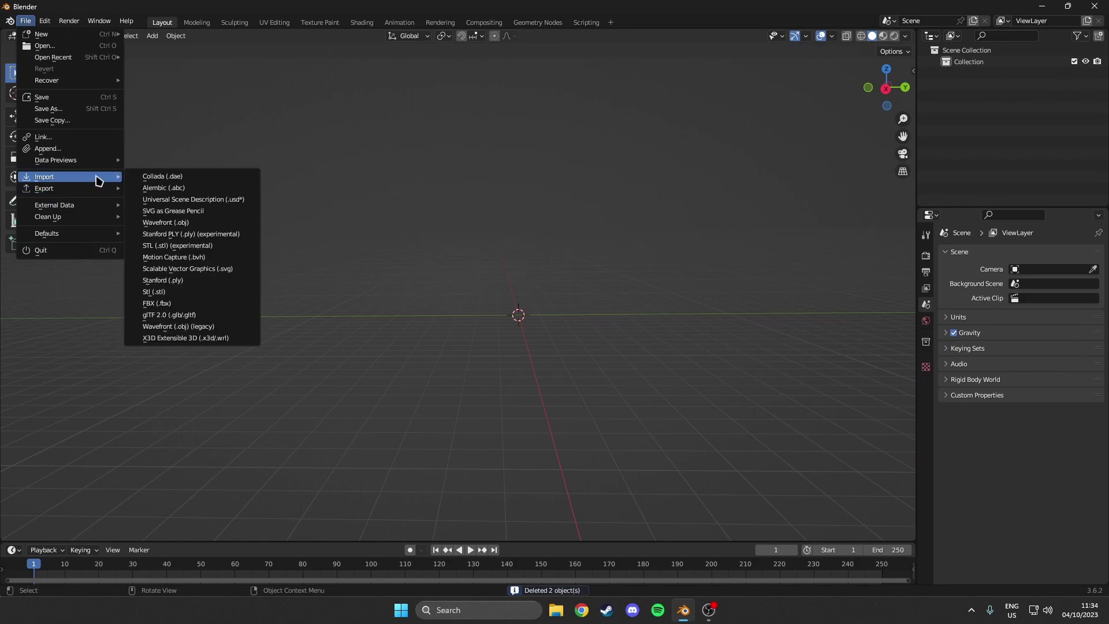
click(171, 223)
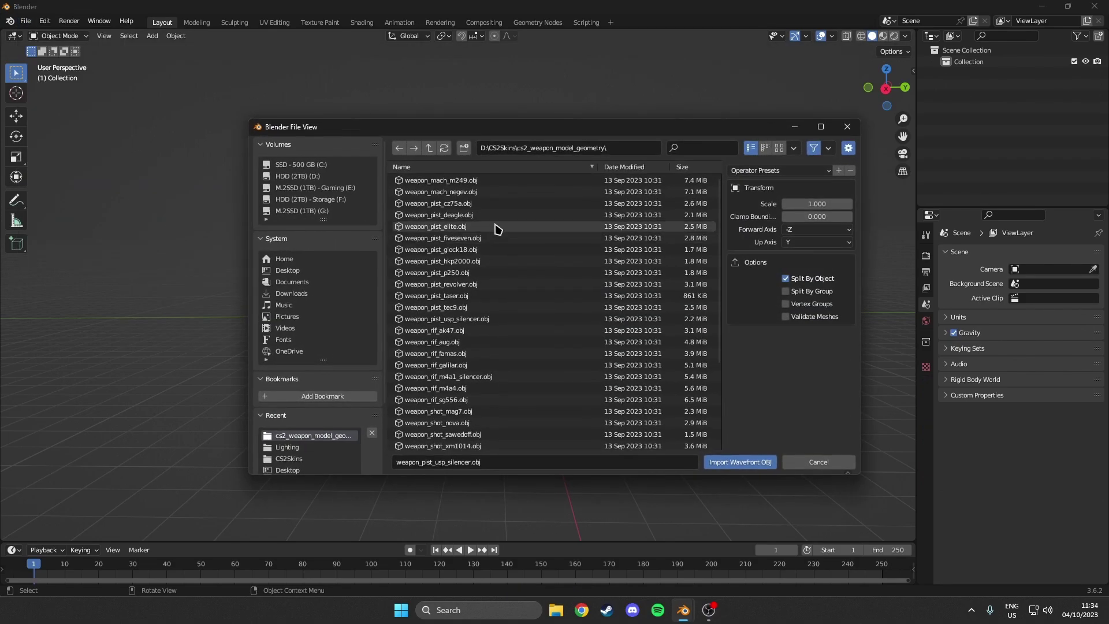
click(459, 318)
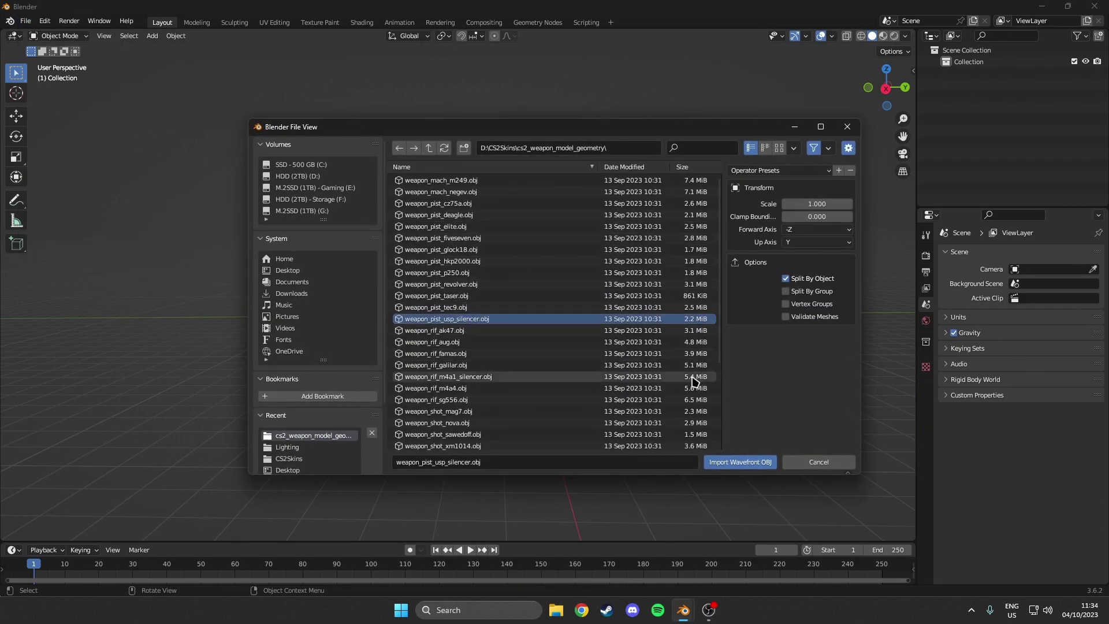
click(736, 462)
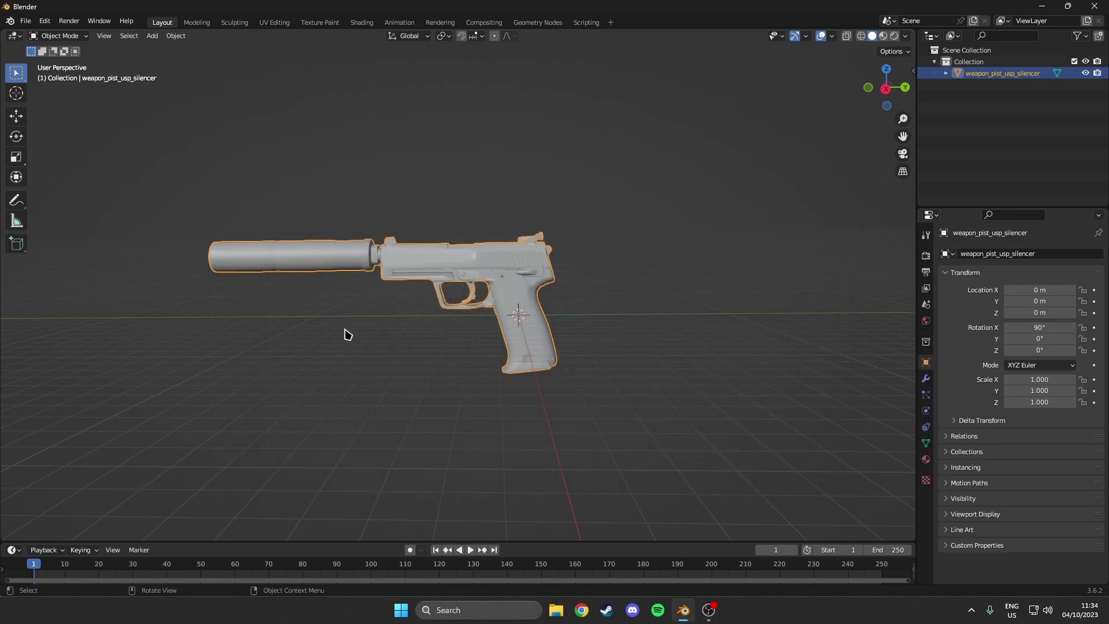
Zoom in on the pistol and switch it into Edit Mode, toggling out and back with Tab
middle_drag(347, 332, 394, 319)
scroll(433, 324, up, 1)
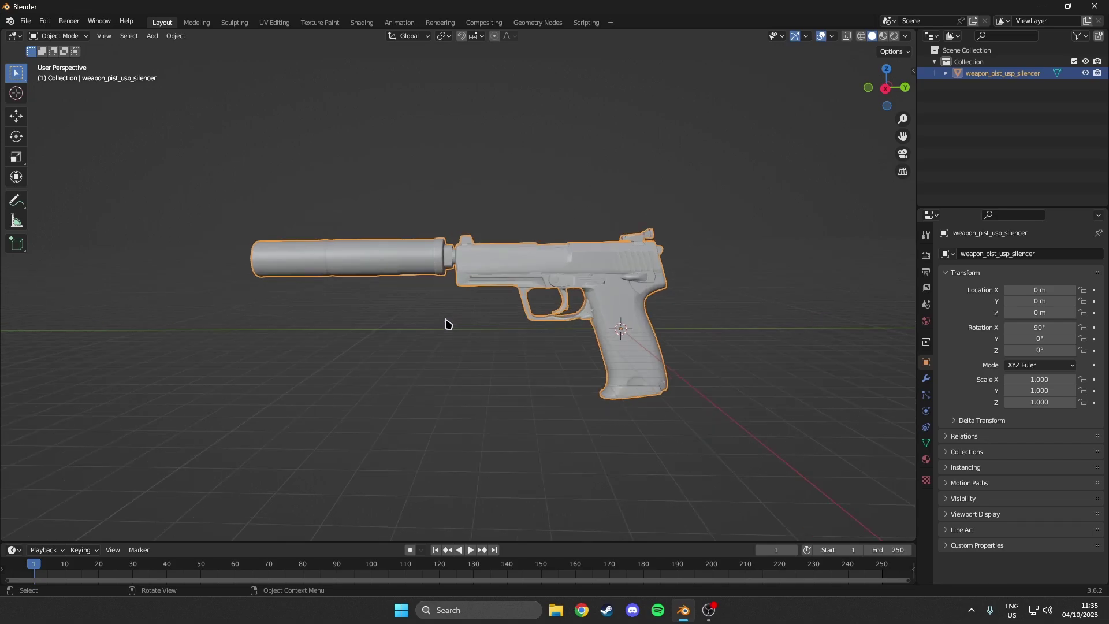
click(75, 36)
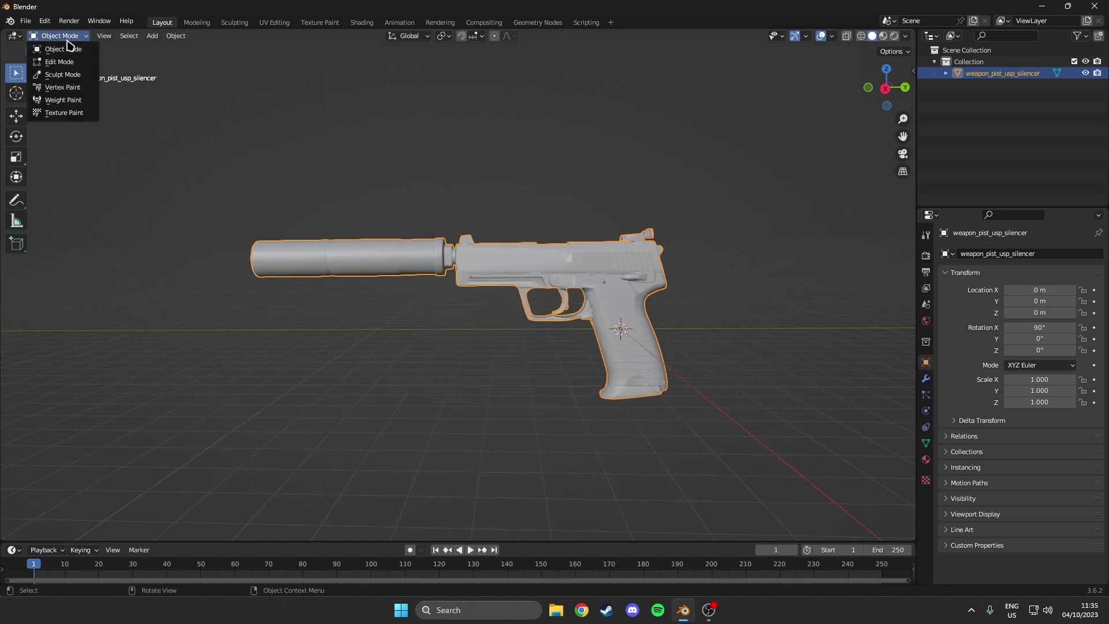
click(60, 62)
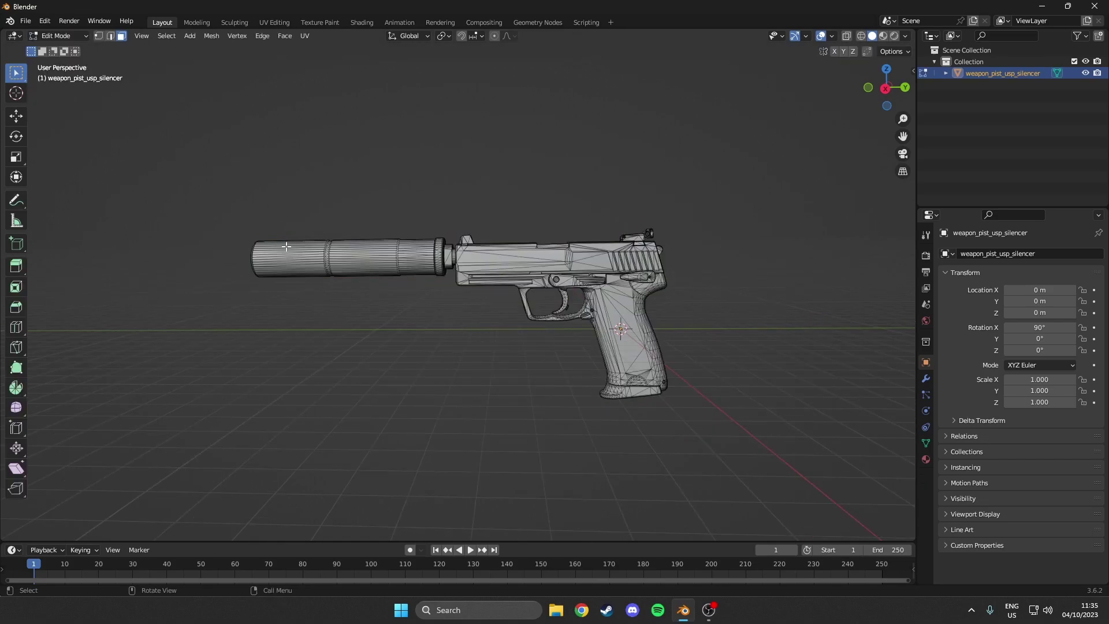
key(Tab)
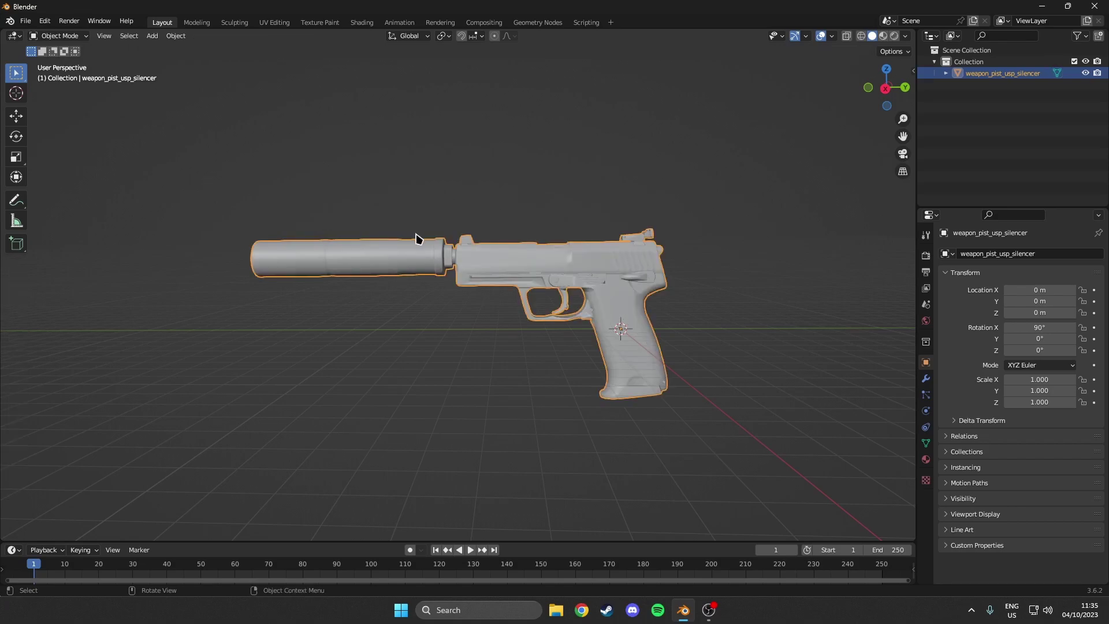
key(Tab)
key(Tab)
key(Tab)
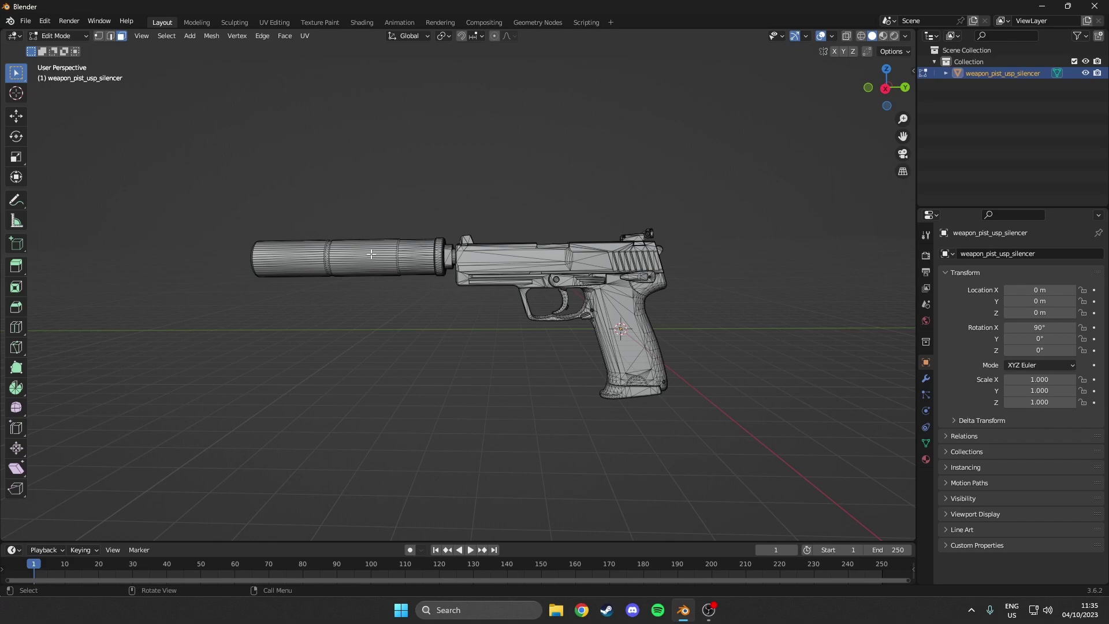
Select the linked silencer mesh and its muzzle end cap with L
scroll(371, 254, up, 2)
key(l)
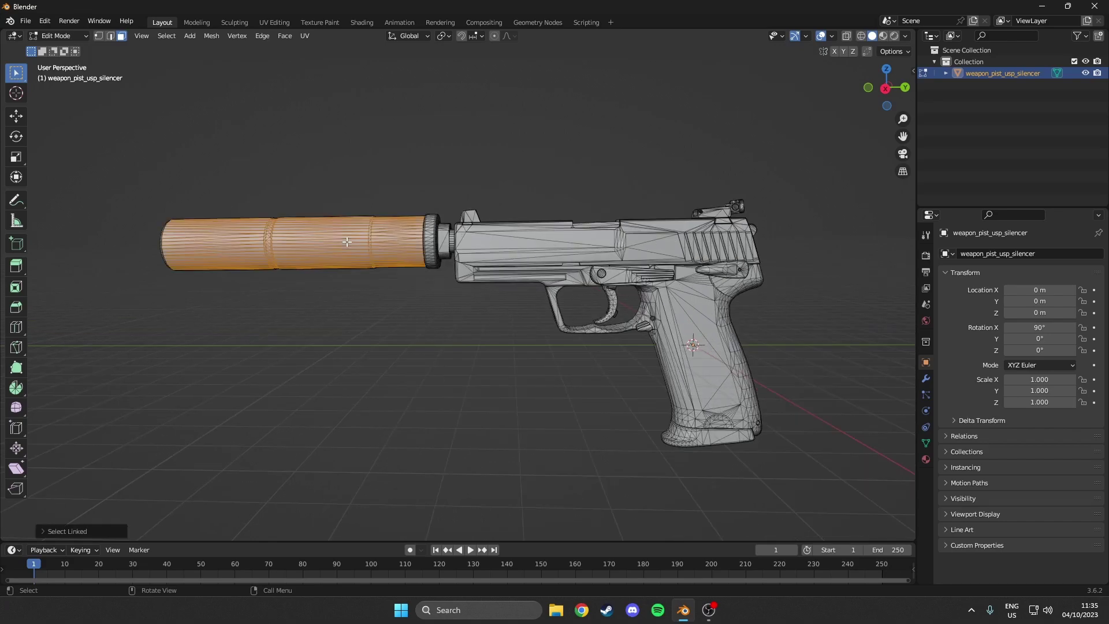
middle_drag(347, 242, 466, 300)
key(l)
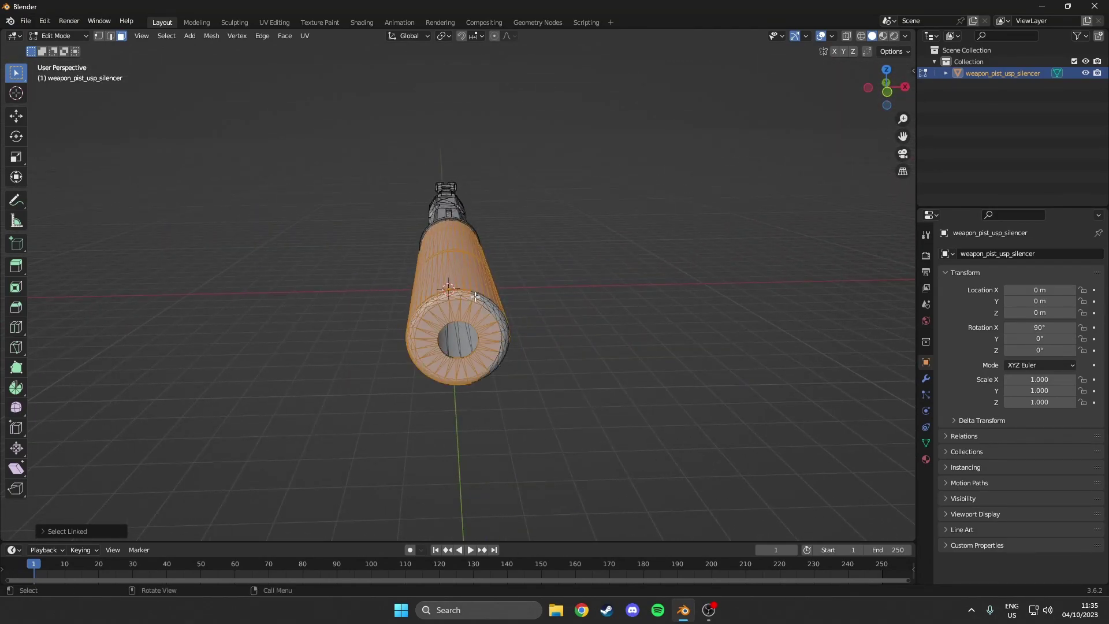
Orbit and zoom around the pistol to confirm the whole silencer is selected
middle_drag(421, 347, 395, 268)
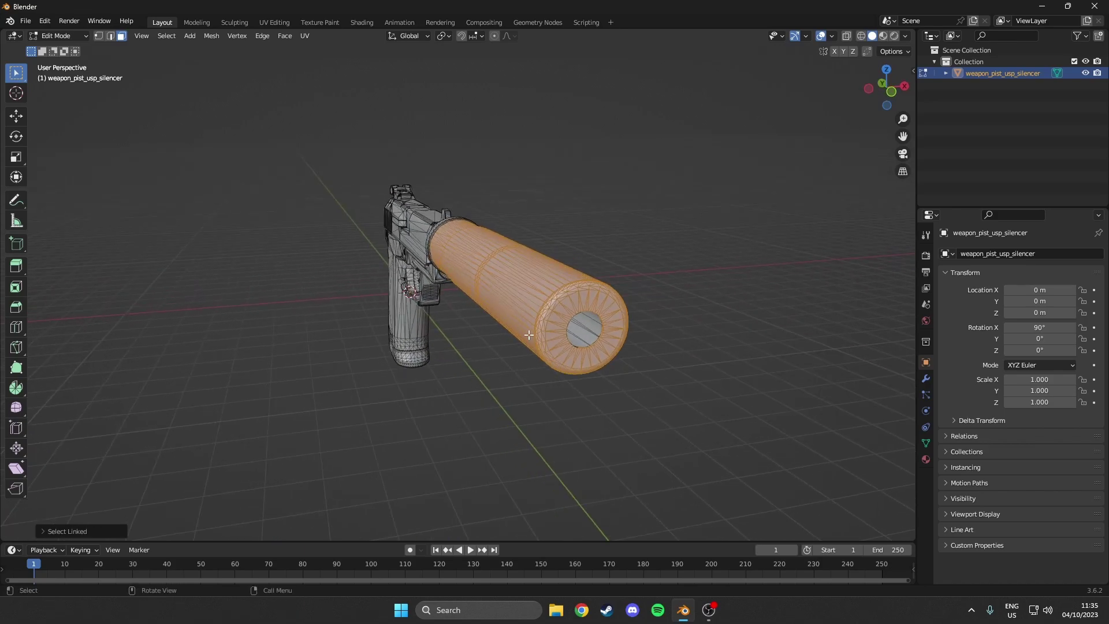
scroll(593, 328, up, 5)
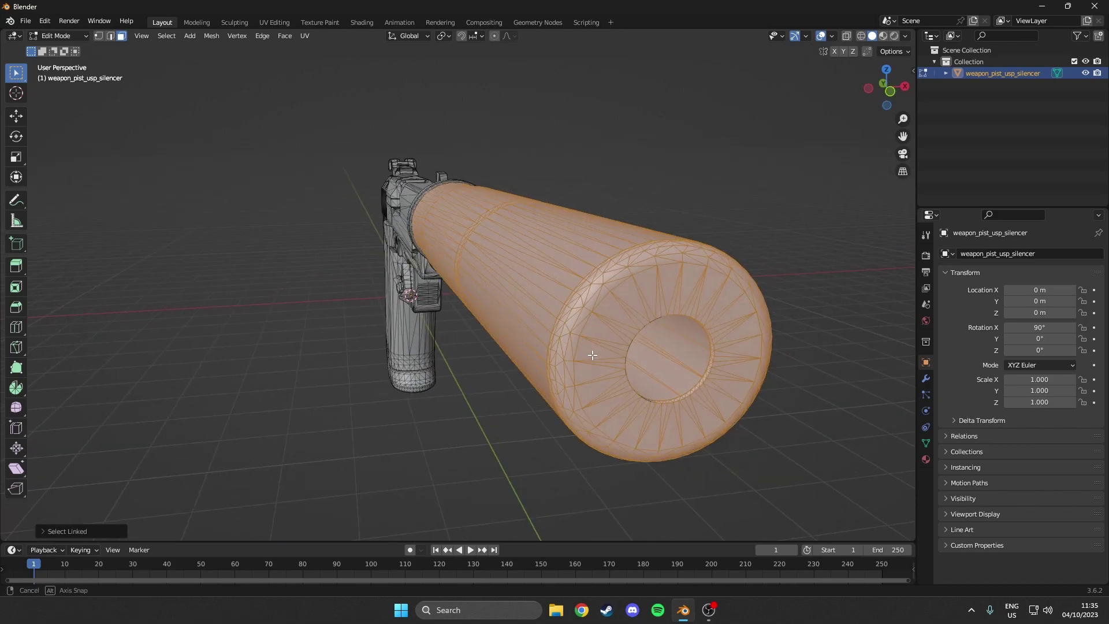
middle_drag(587, 338, 561, 346)
scroll(233, 295, up, 3)
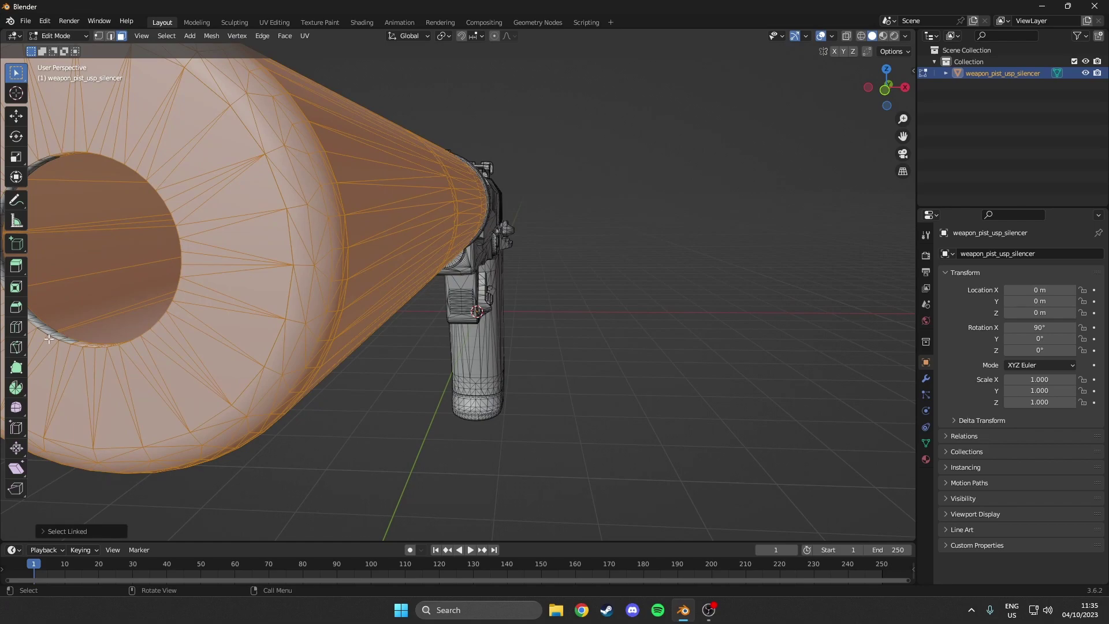
middle_drag(64, 317, 173, 308)
scroll(312, 306, down, 3)
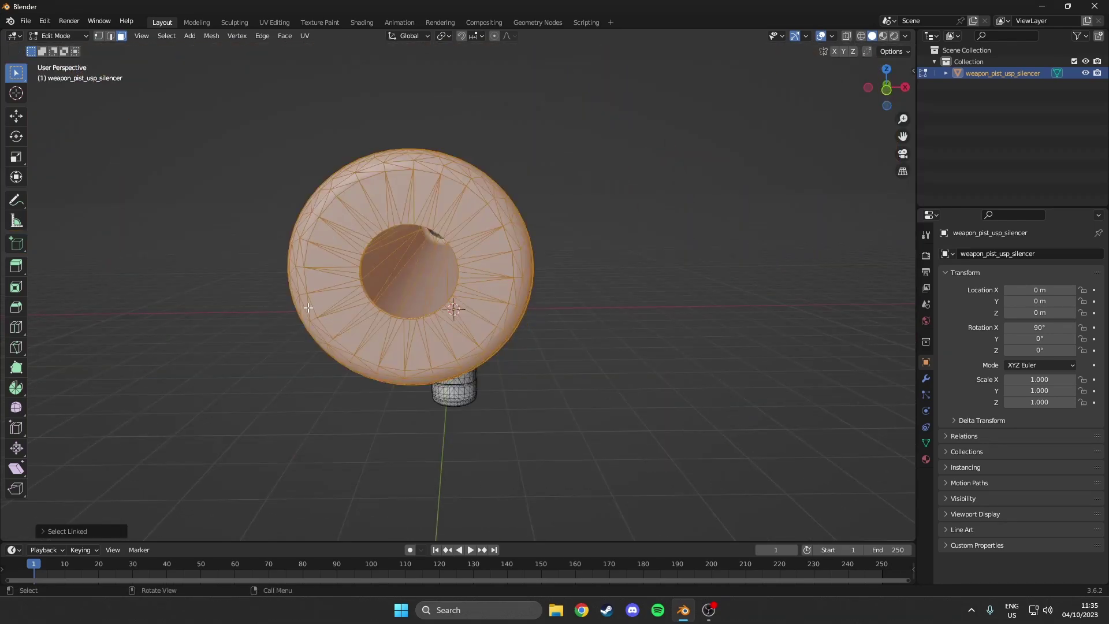
middle_drag(307, 308, 422, 218)
middle_drag(485, 180, 578, 173)
scroll(498, 230, up, 5)
scroll(397, 109, up, 2)
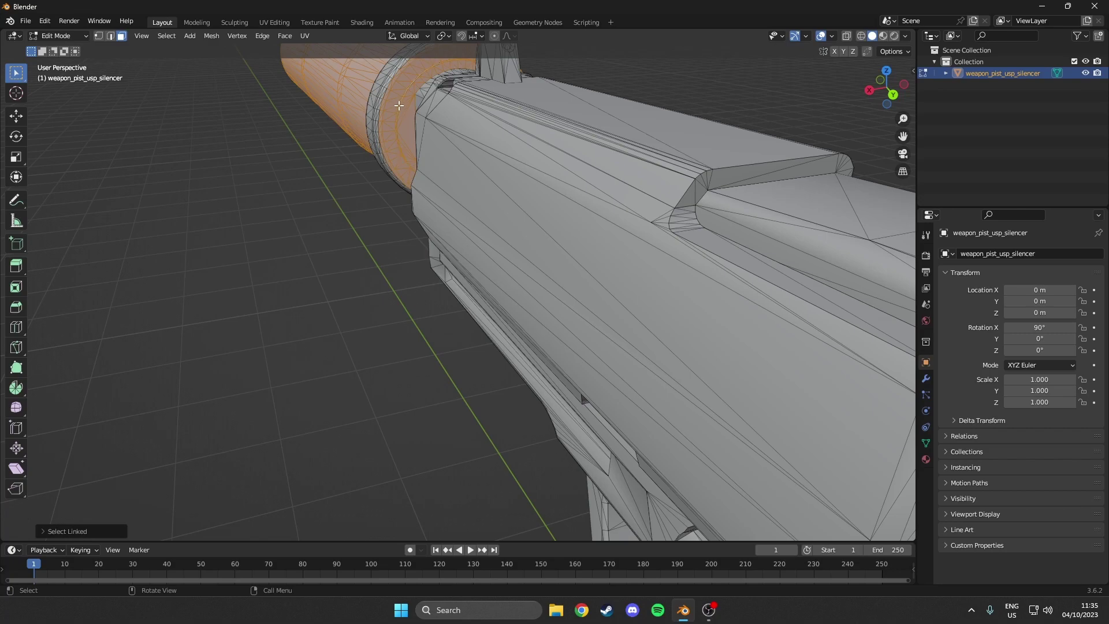
middle_drag(400, 106, 454, 140)
scroll(346, 115, down, 5)
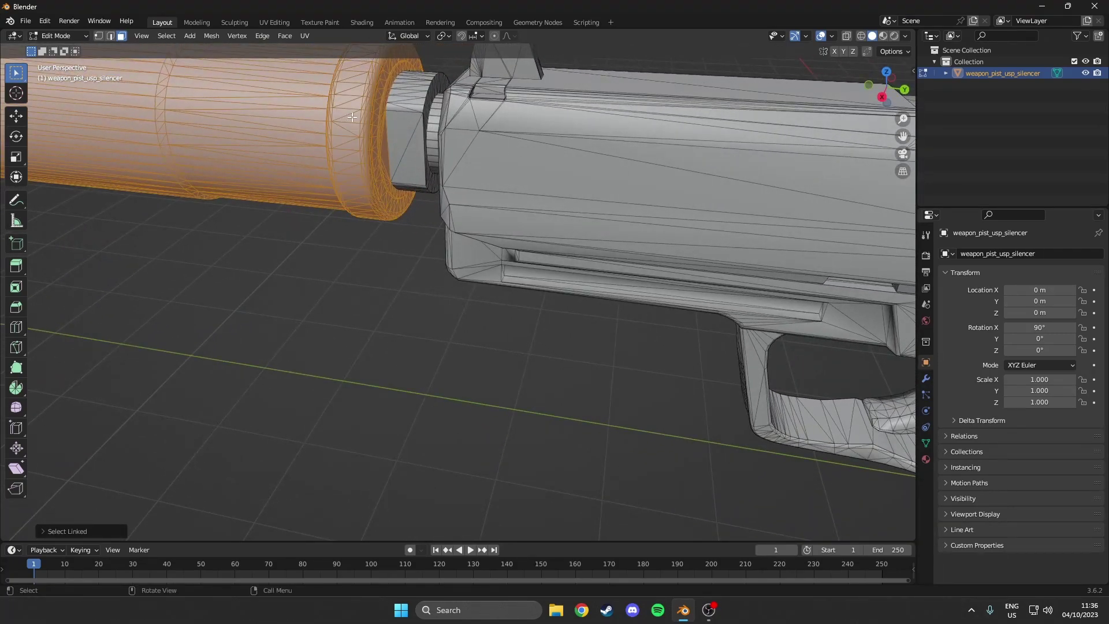
middle_drag(358, 117, 705, 323)
scroll(240, 267, down, 3)
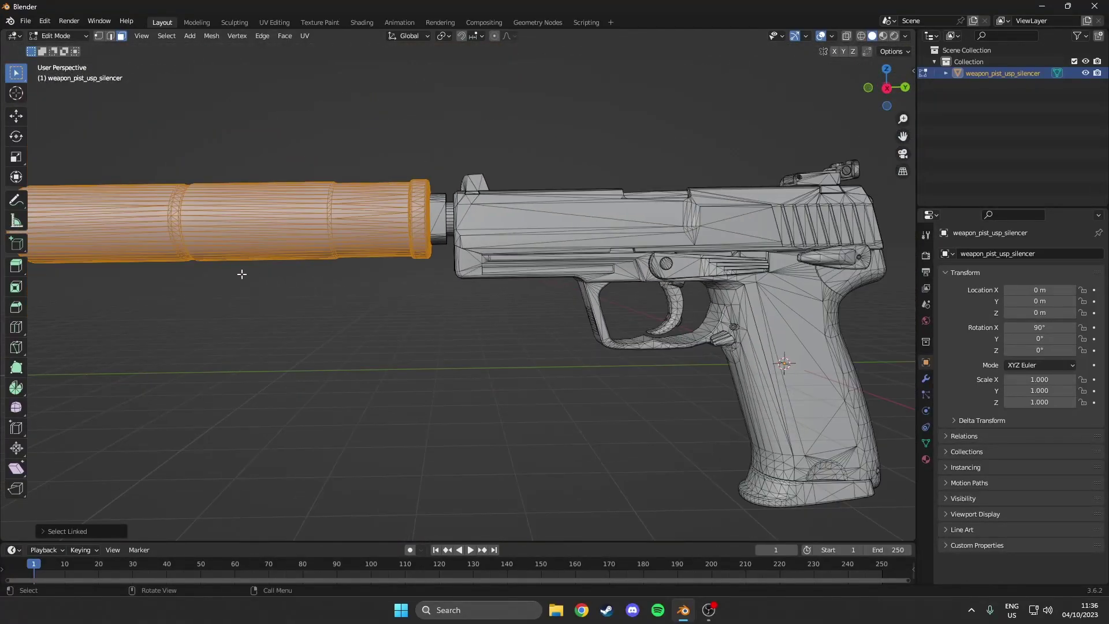
shift+middle_drag(241, 267, 473, 298)
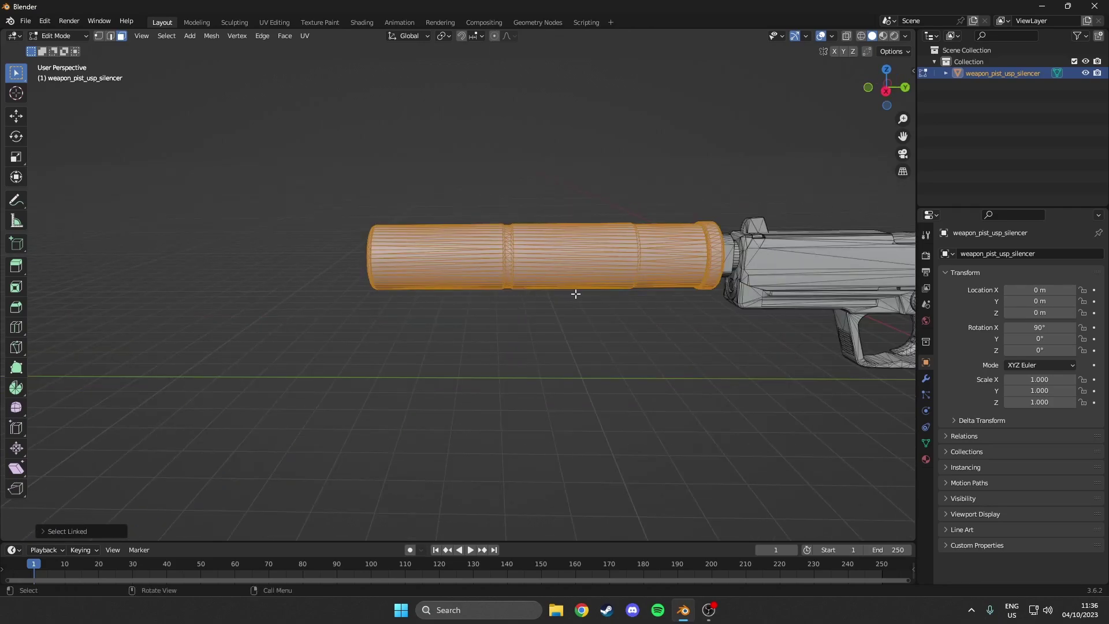
mouse_move(575, 294)
middle_down()
mouse_move(559, 290)
mouse_move(568, 291)
middle_up()
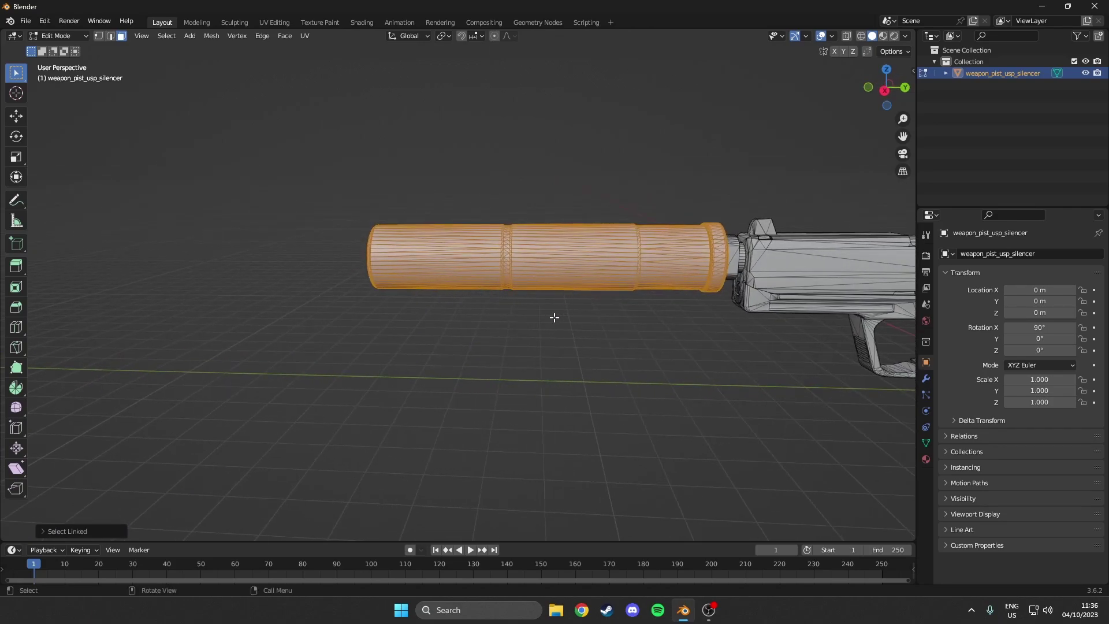
Separate the selected silencer into its own object, weapon_pist_usp_silencer.001, and return to Object Mode
key(p)
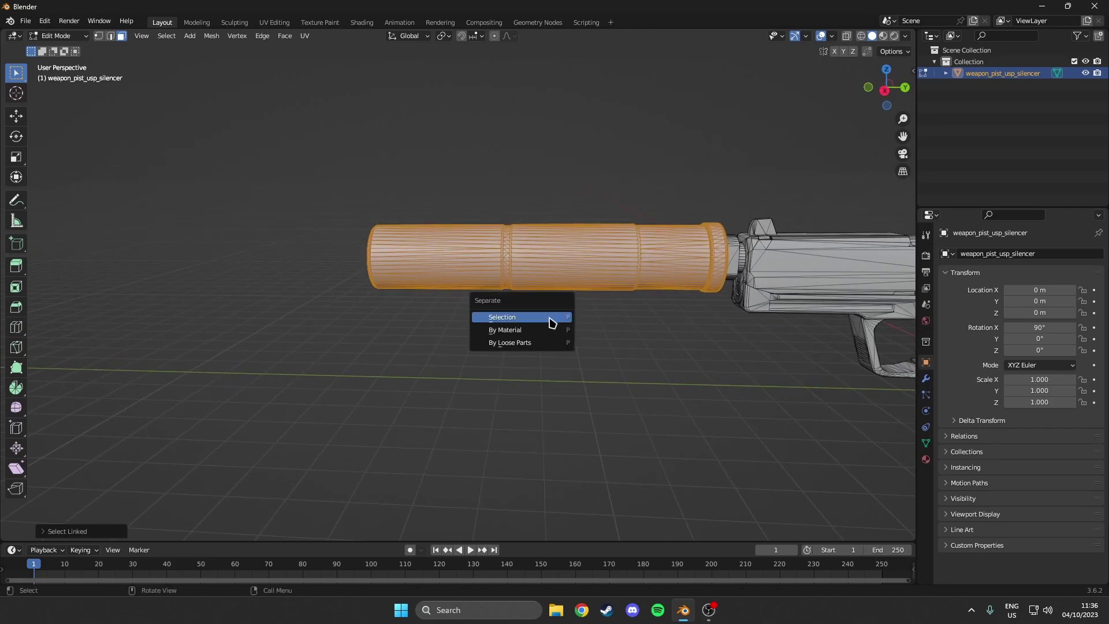
click(516, 316)
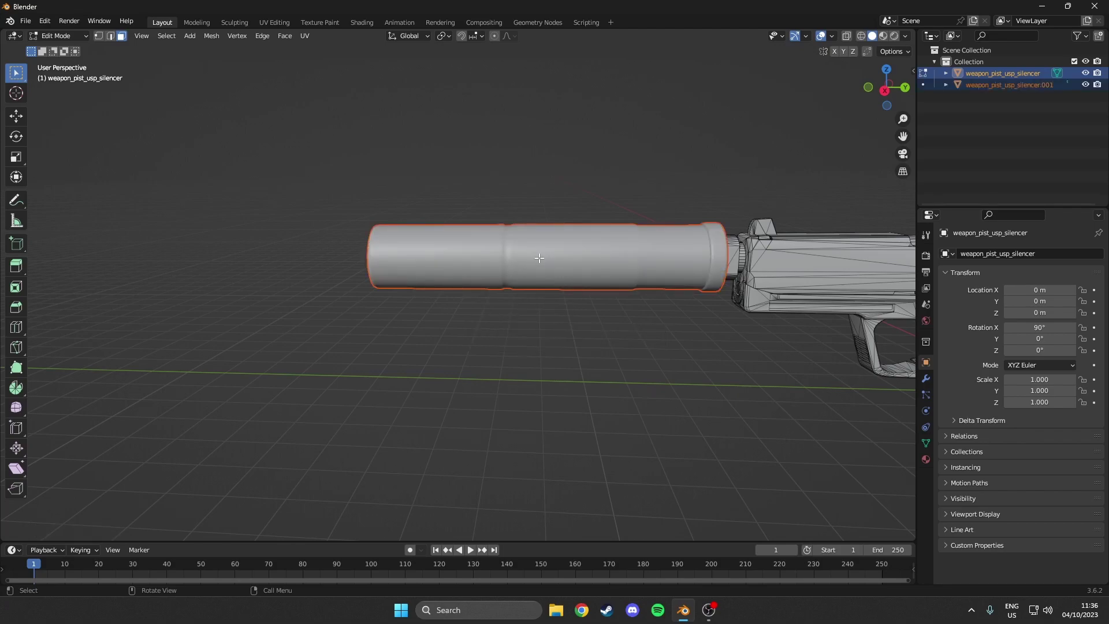
key(Tab)
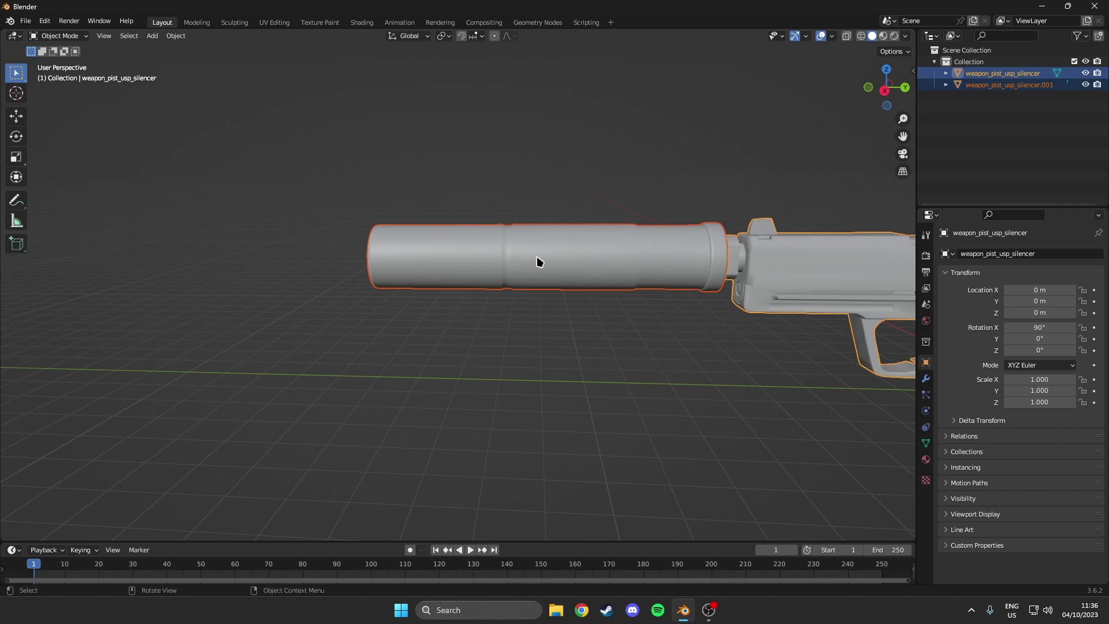
Move the silencer along Y to -7.563 m, clear of the pistol
click(537, 260)
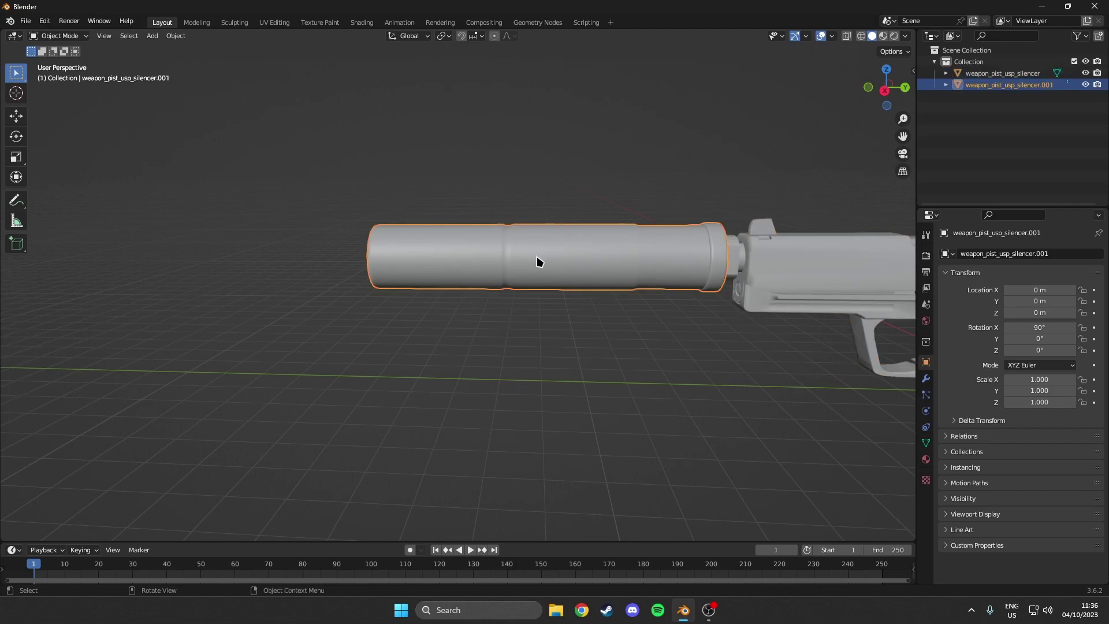
key(g)
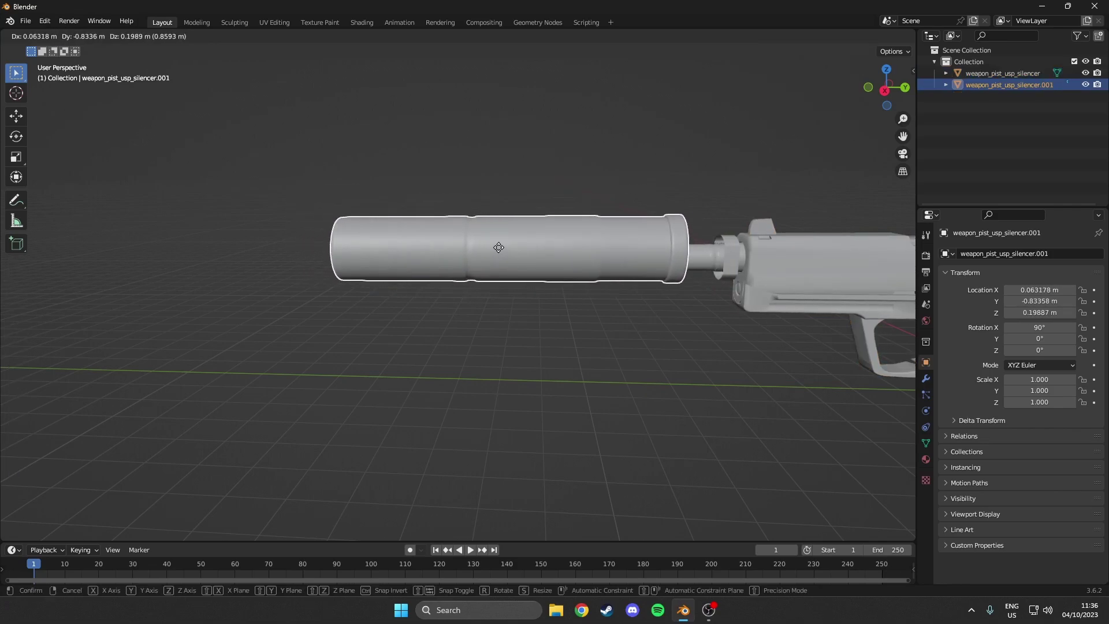
key(y)
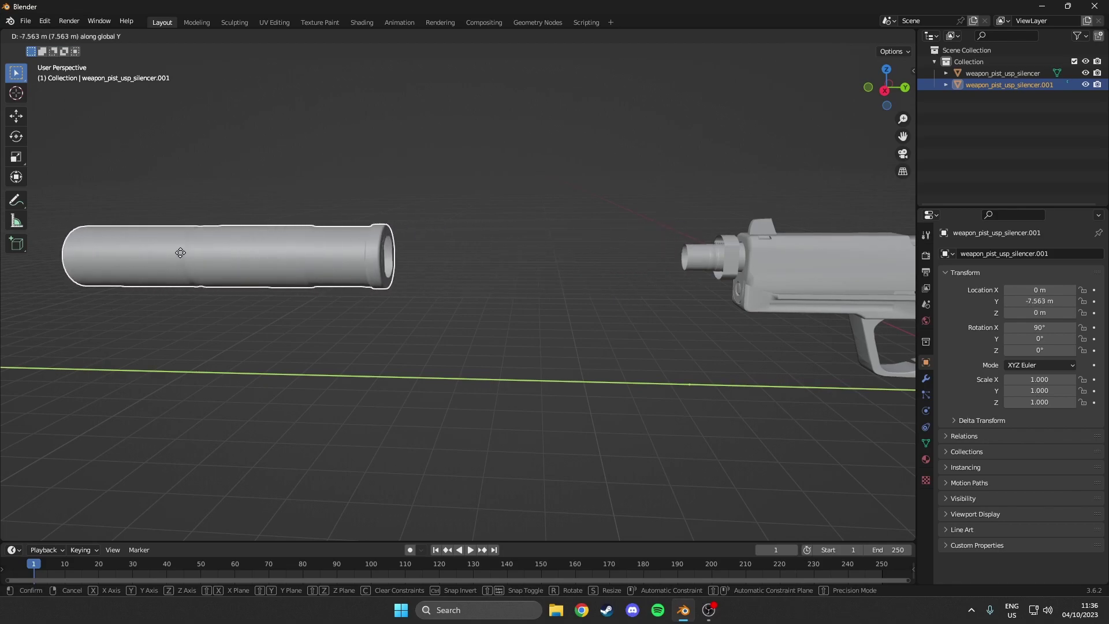
click(180, 253)
click(559, 292)
middle_drag(559, 293, 427, 305)
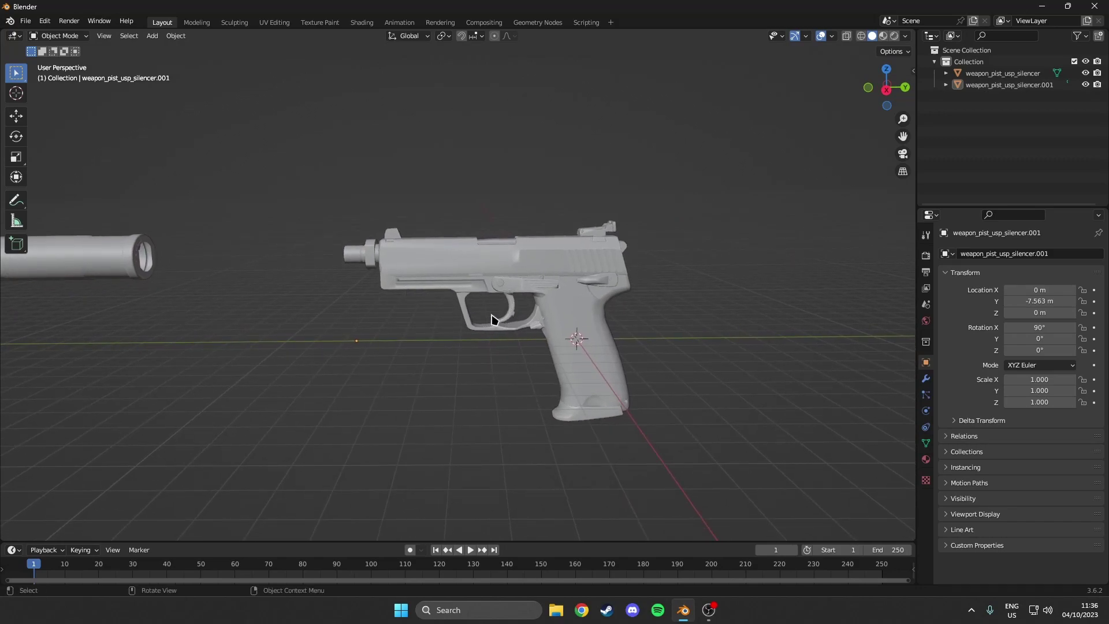
Switch the silencer object into Edit Mode and zoom in on it
click(58, 36)
click(61, 62)
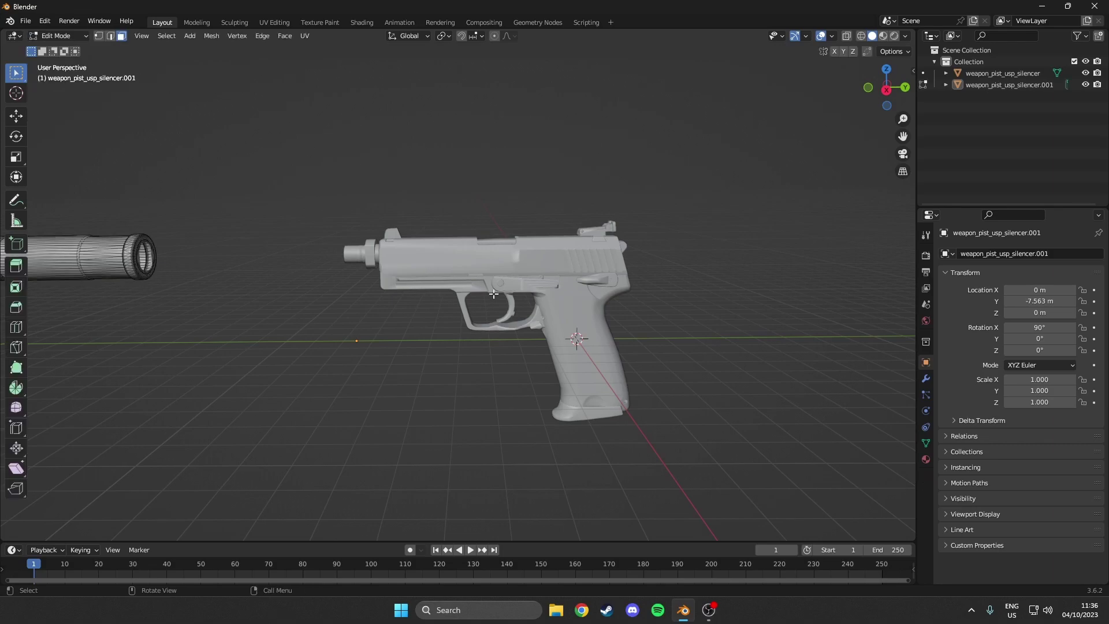
scroll(523, 319, up, 4)
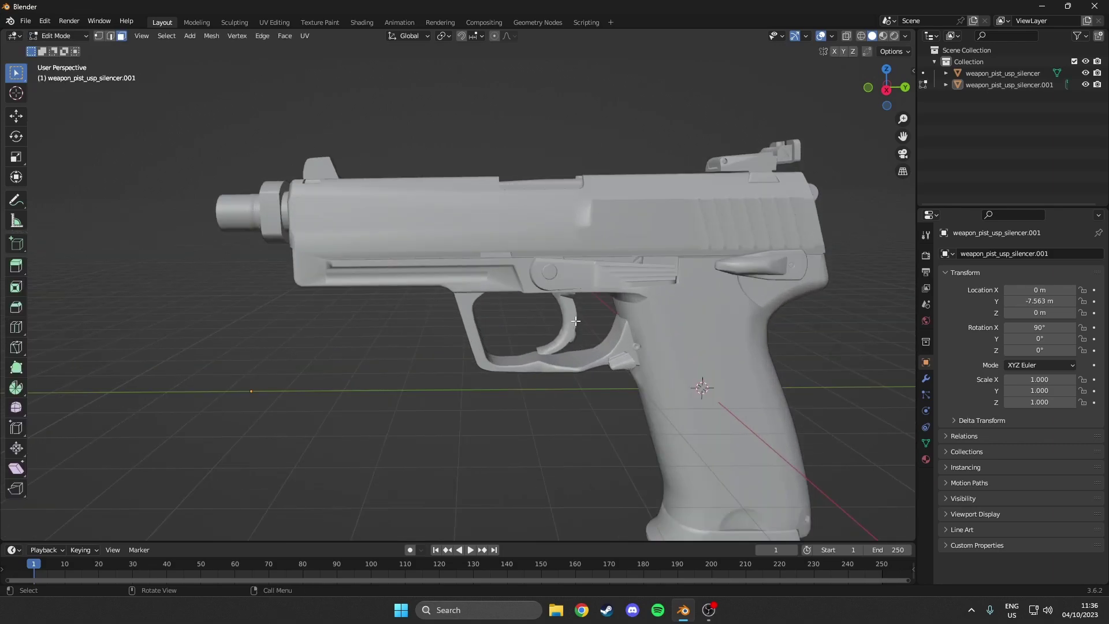
scroll(576, 321, down, 5)
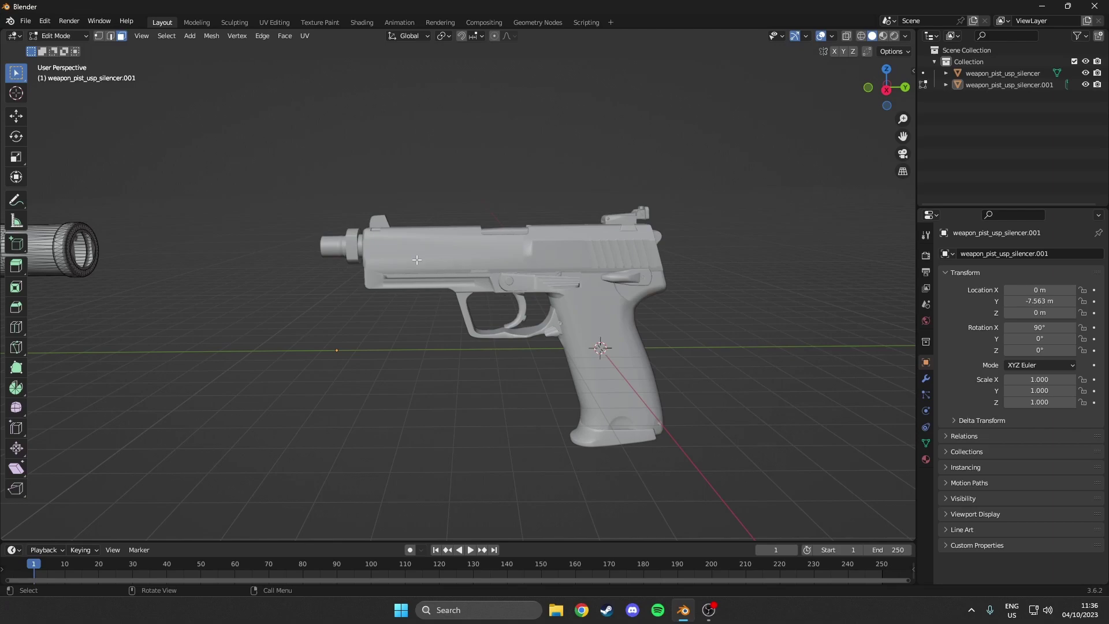
middle_drag(538, 275, 516, 289)
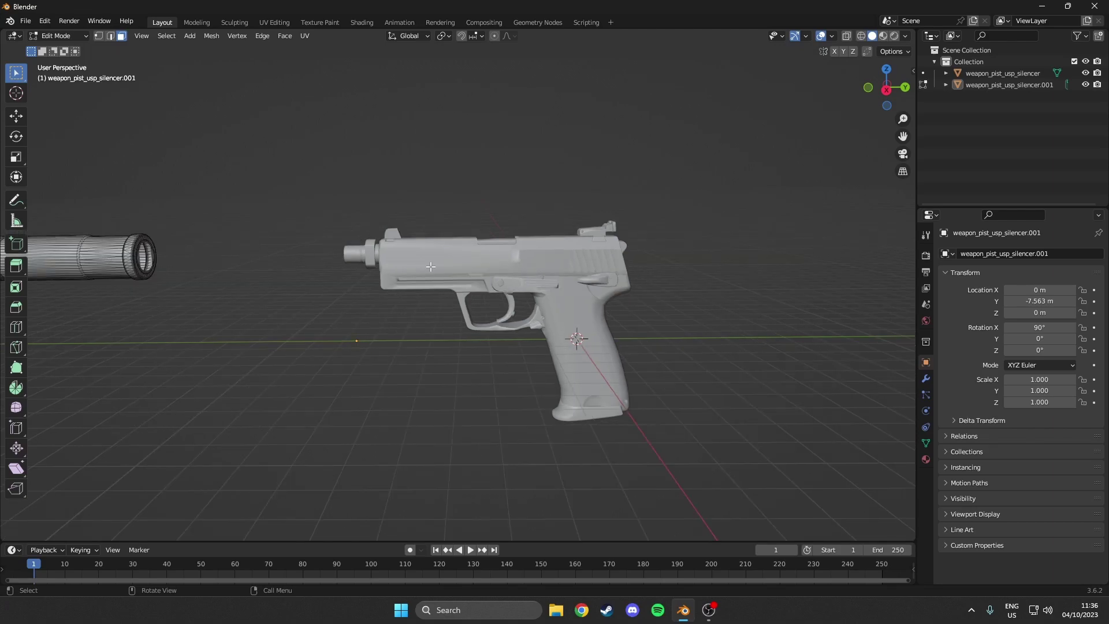
Leave Edit Mode, select weapon_pist_usp_silencer in the Outliner, and edit its mesh
key(Tab)
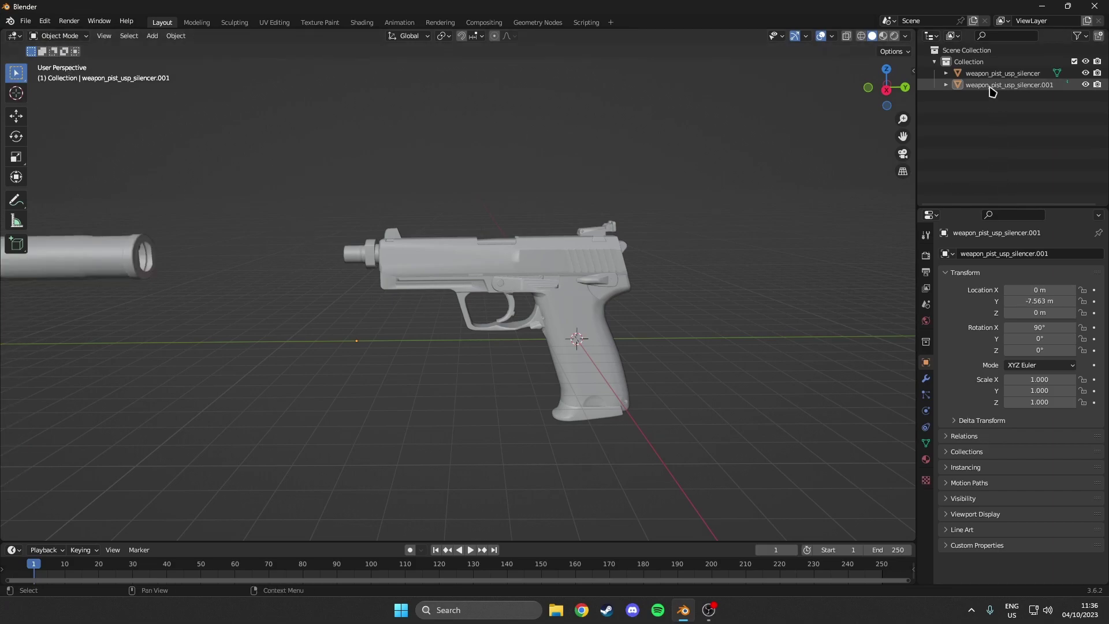
click(953, 74)
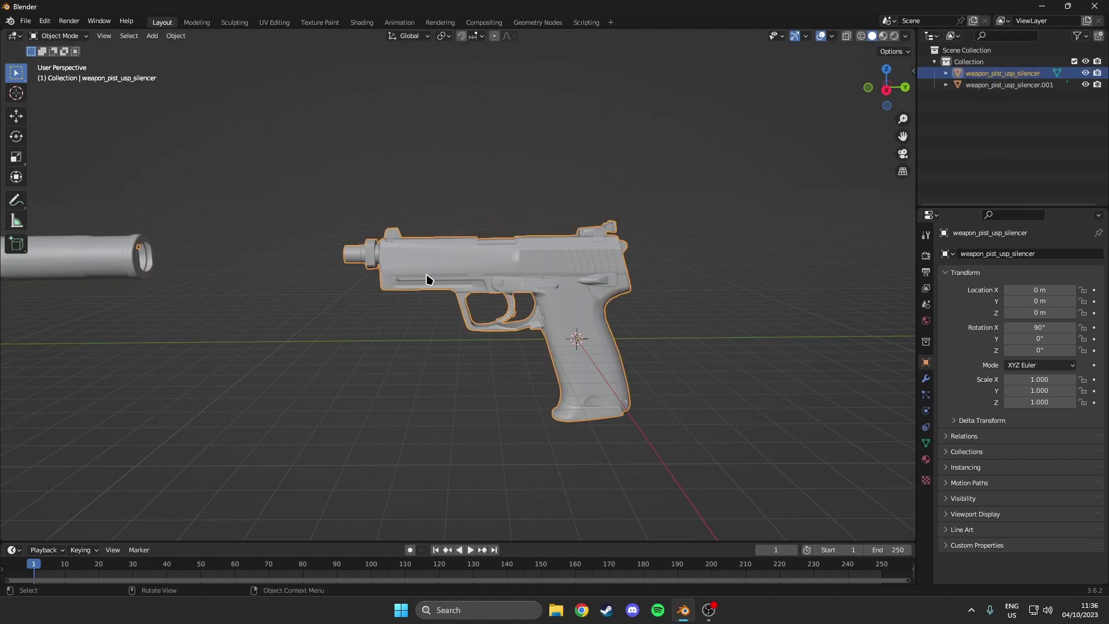
key(Tab)
scroll(515, 313, up, 8)
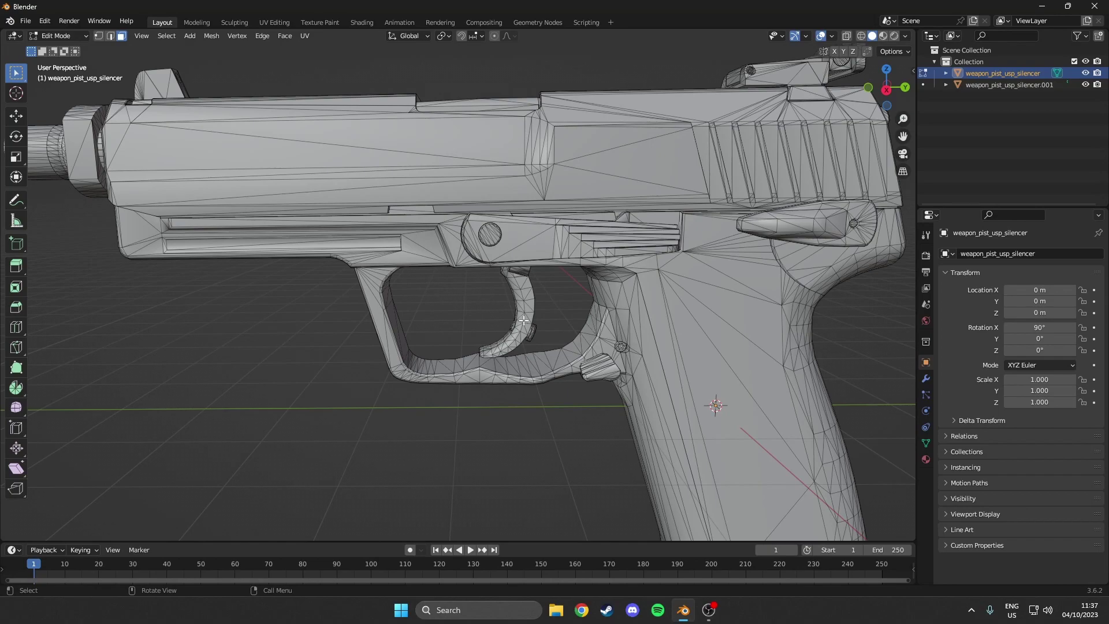
Select all trigger geometry with L, including its front face and small pin
key(l)
middle_drag(523, 320, 591, 297)
key(l)
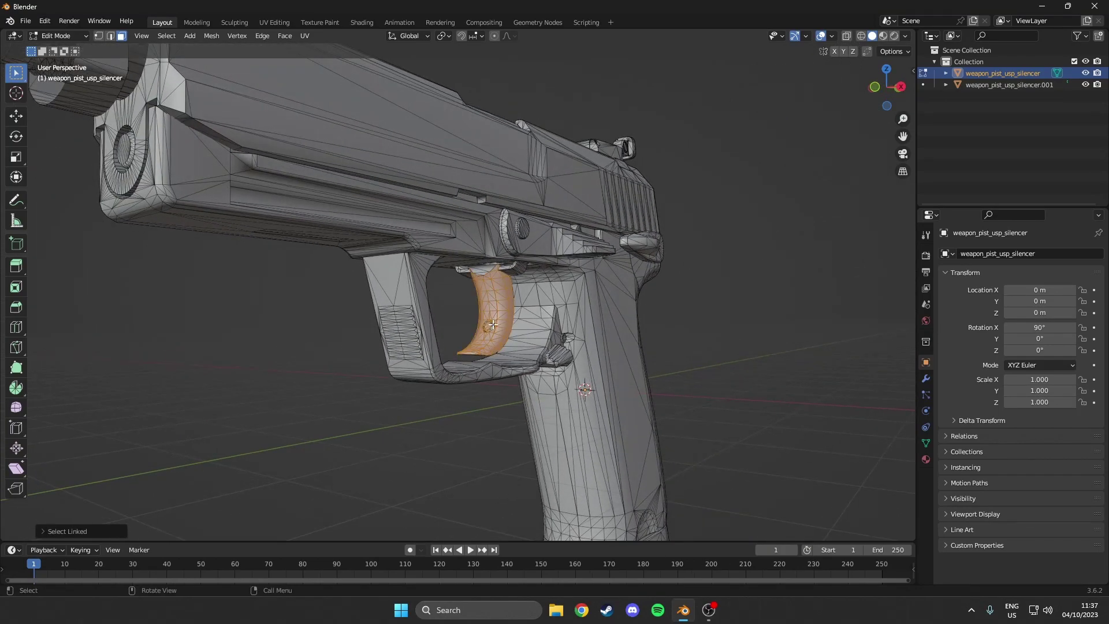
scroll(484, 329, up, 5)
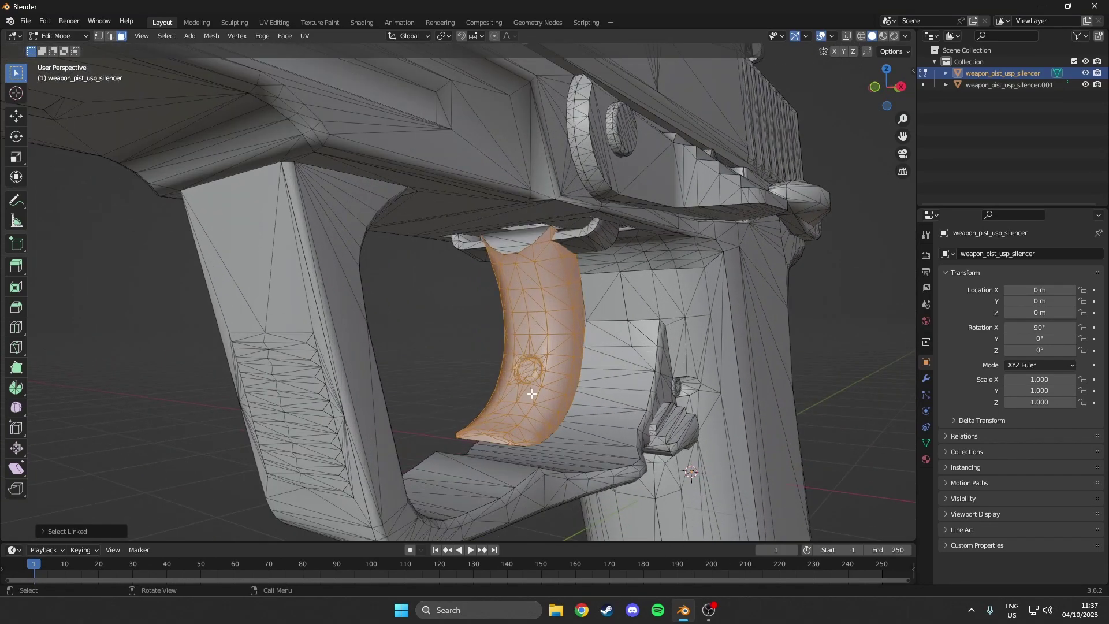
middle_drag(524, 371, 692, 344)
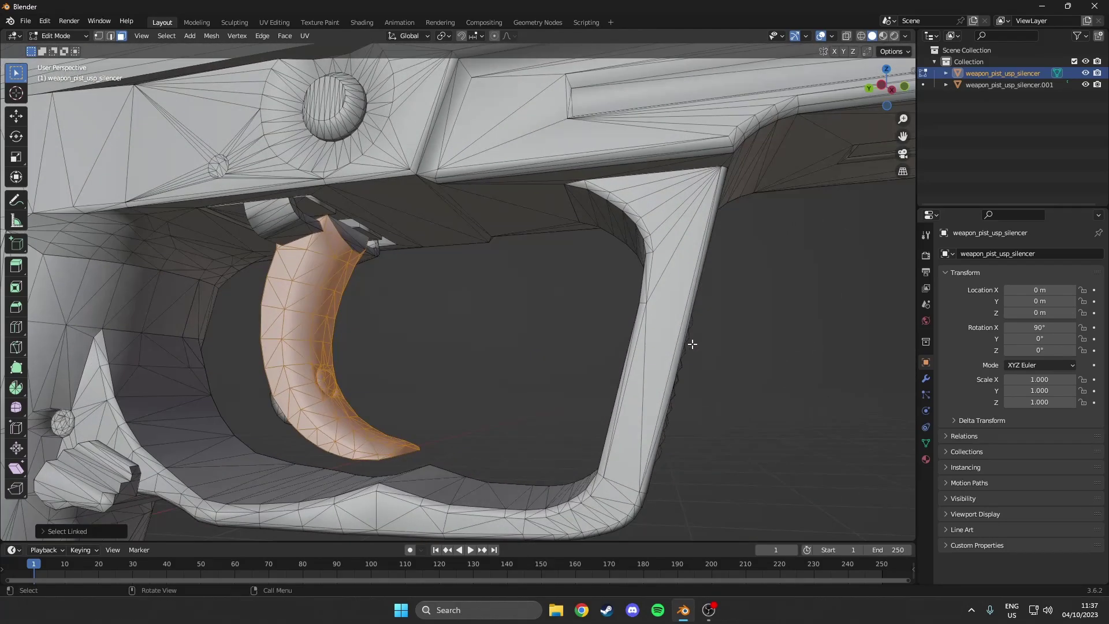
middle_drag(310, 375, 353, 356)
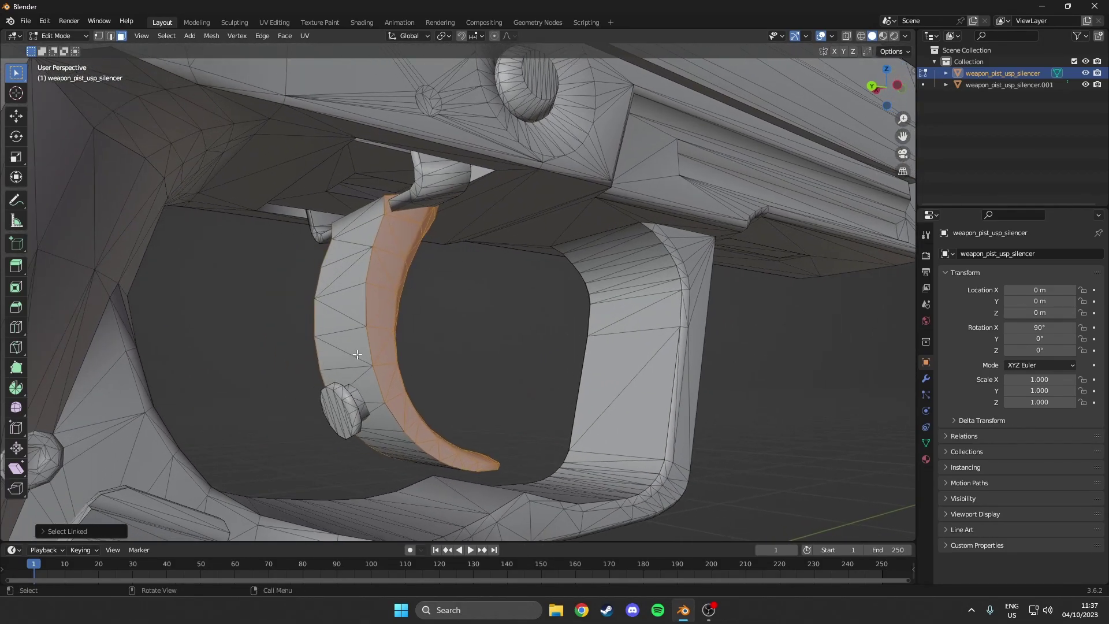
key(l)
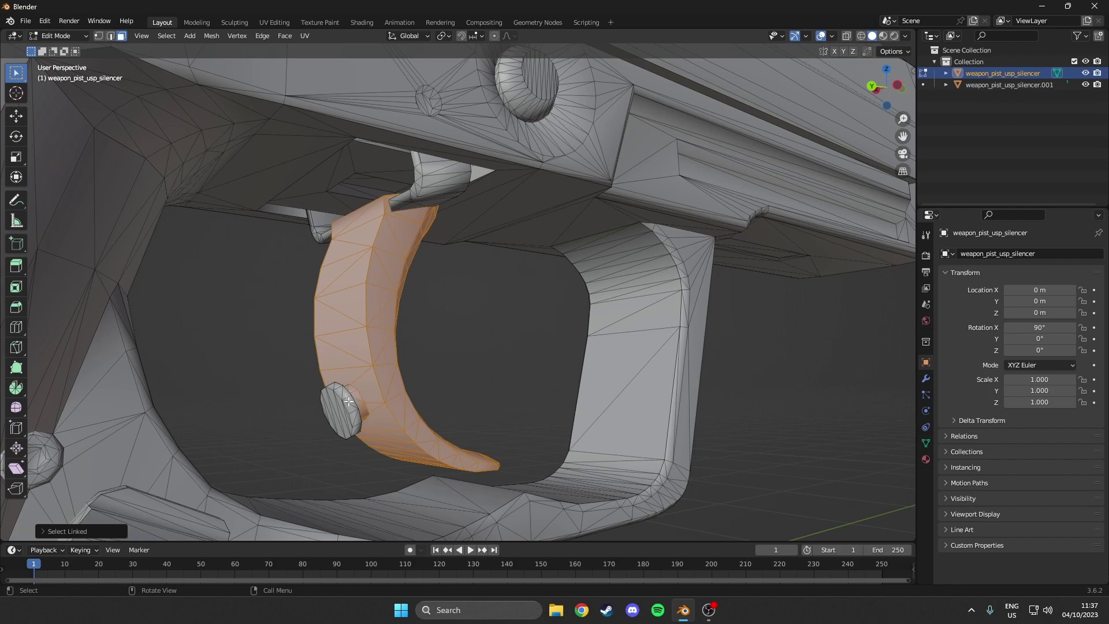
key(l)
middle_drag(345, 408, 308, 429)
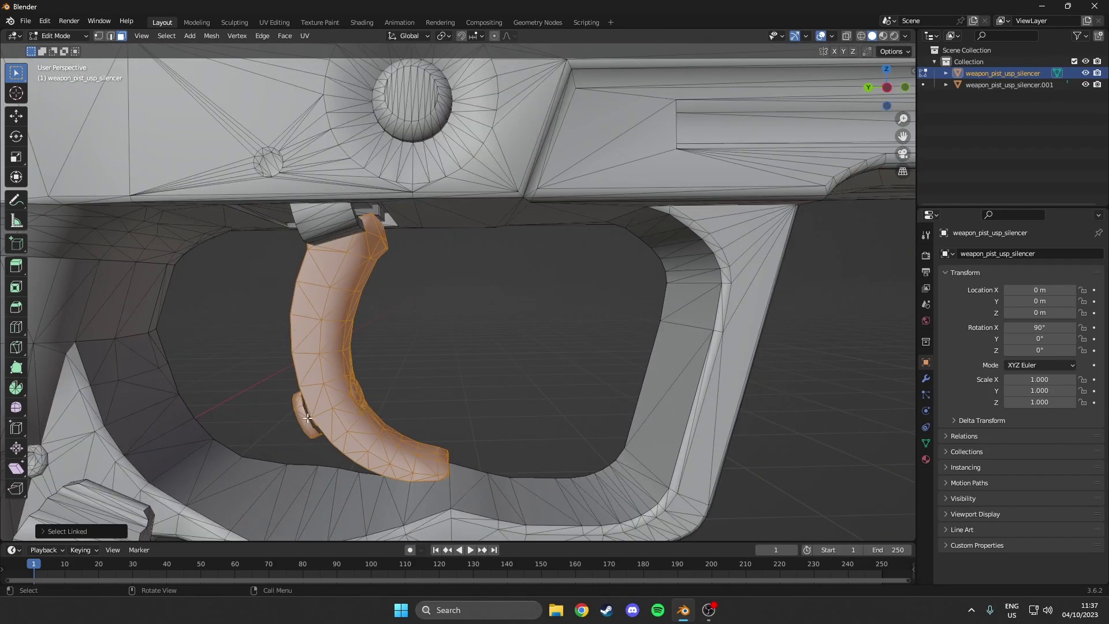
middle_drag(308, 419, 633, 432)
middle_drag(596, 396, 199, 378)
Separate the selected trigger into weapon_pist_usp_silencer.002 and return to Object Mode
scroll(200, 377, down, 2)
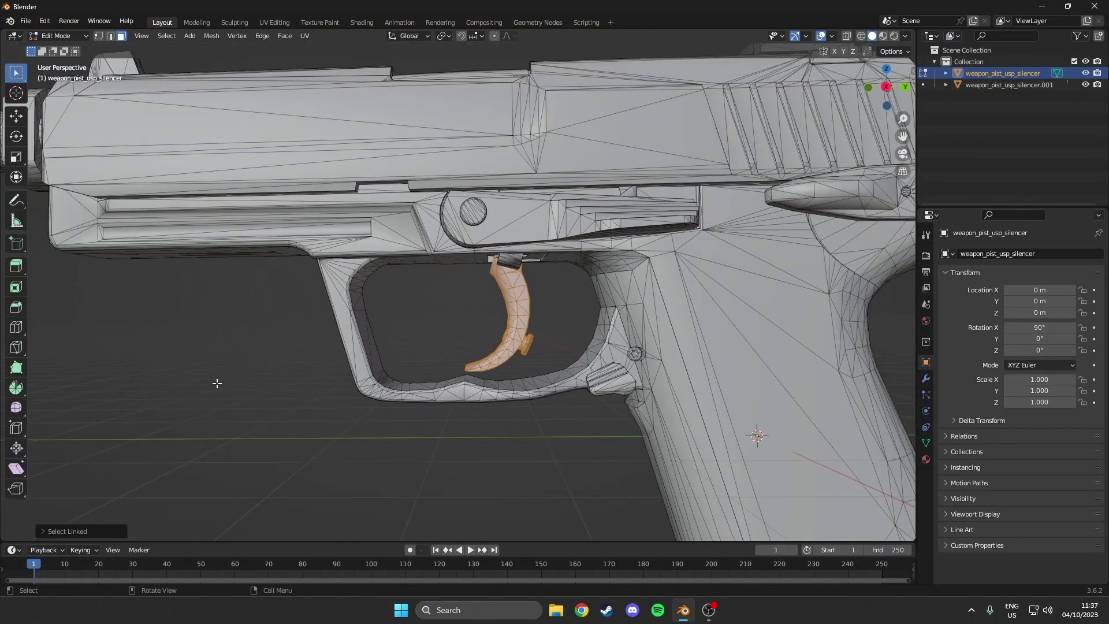
key(p)
click(206, 378)
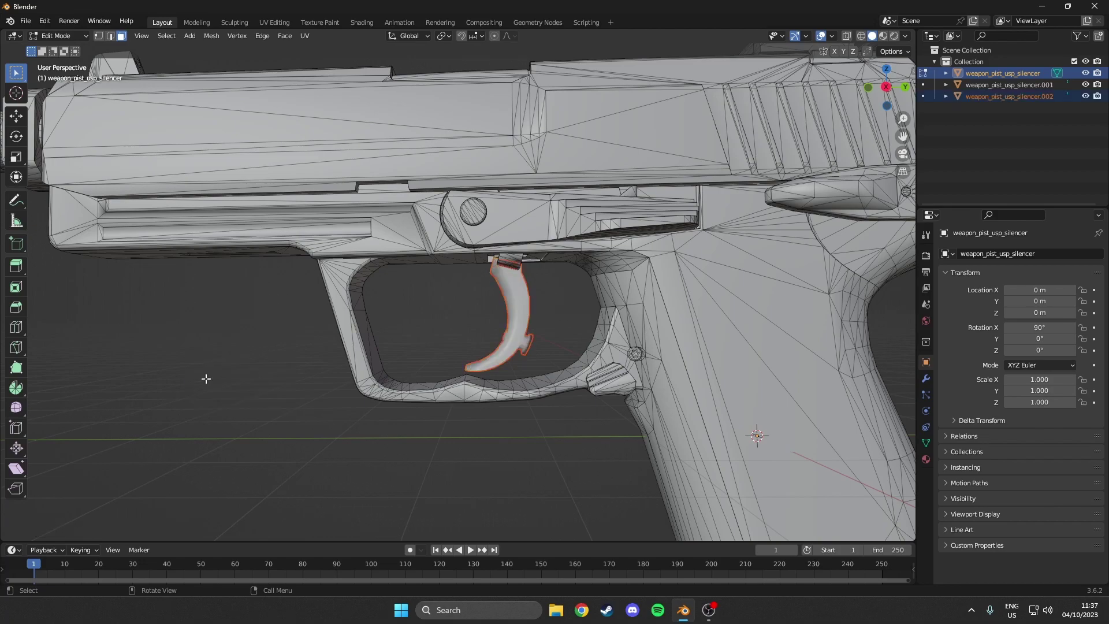
key(Tab)
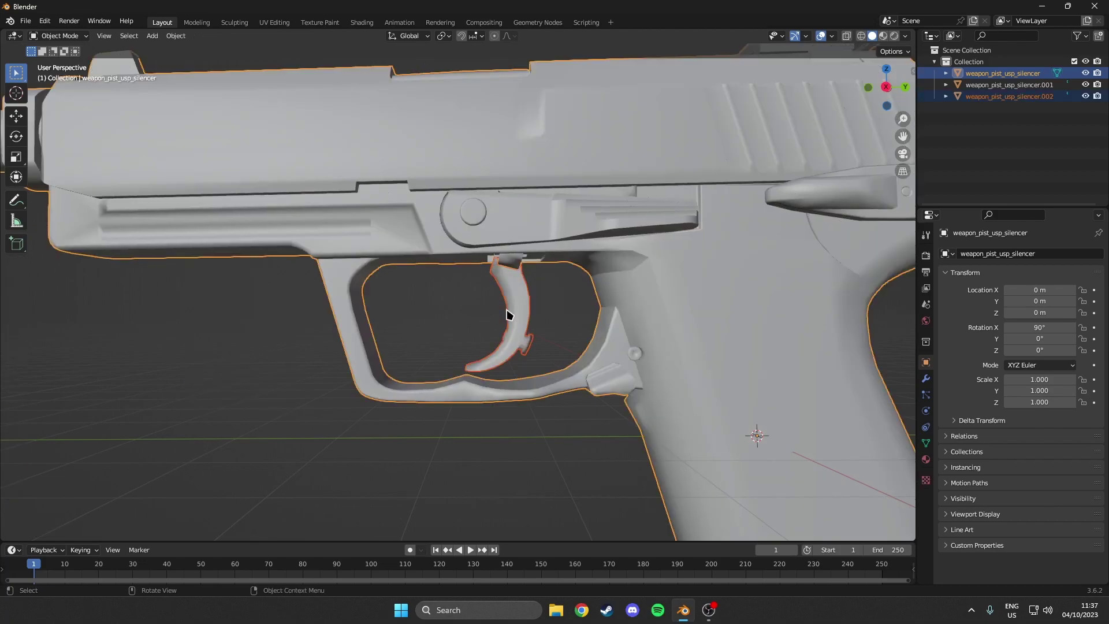
Select the trigger object and move it along the Y axis
click(516, 309)
key(g)
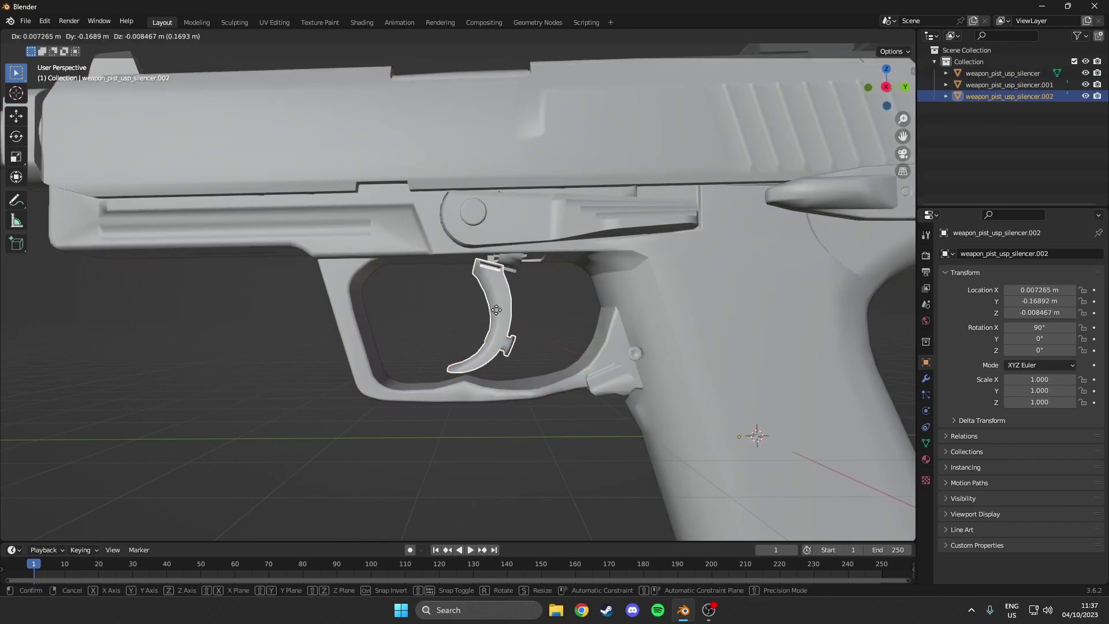
key(y)
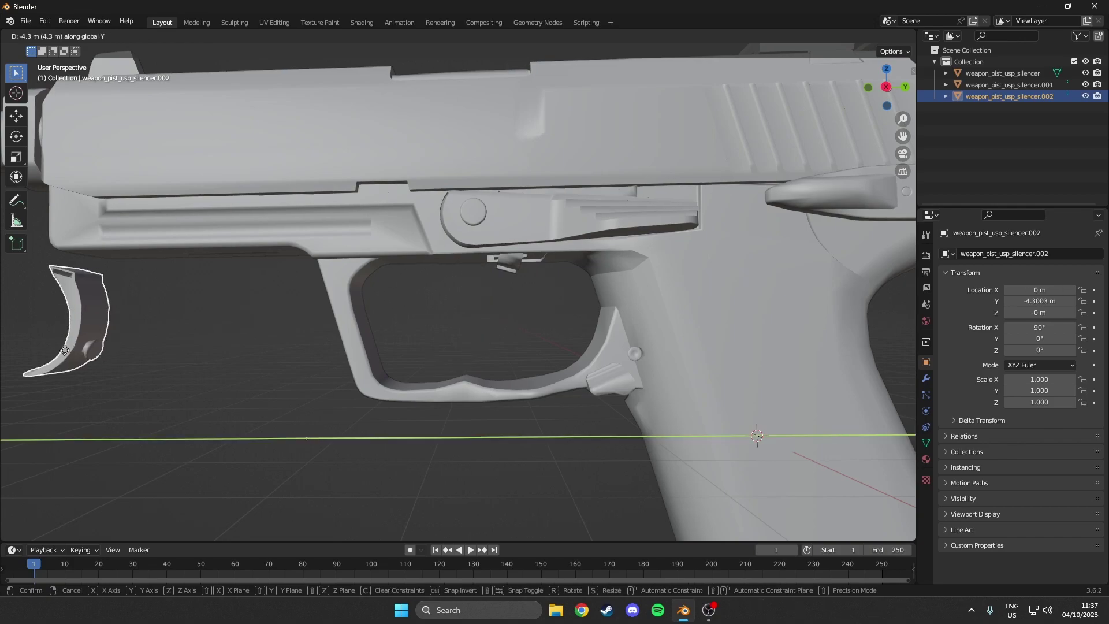
click(80, 349)
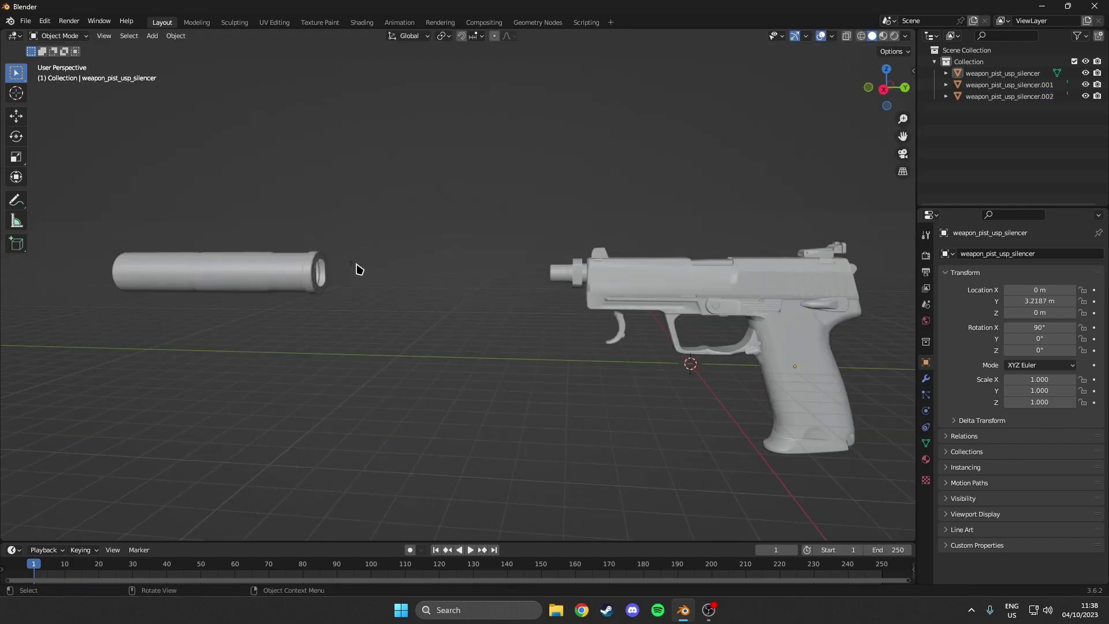
scroll(346, 266, up, 4)
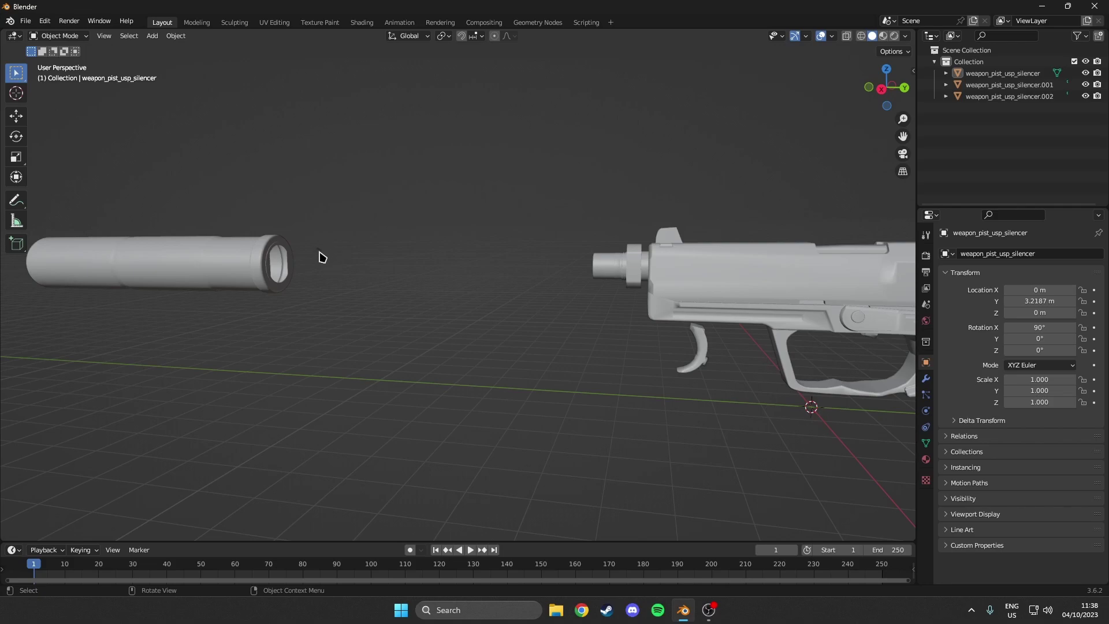
Enter Edit Mode on the pistol mesh and select the stray piece beside the silencer with L
middle_drag(340, 272, 292, 283)
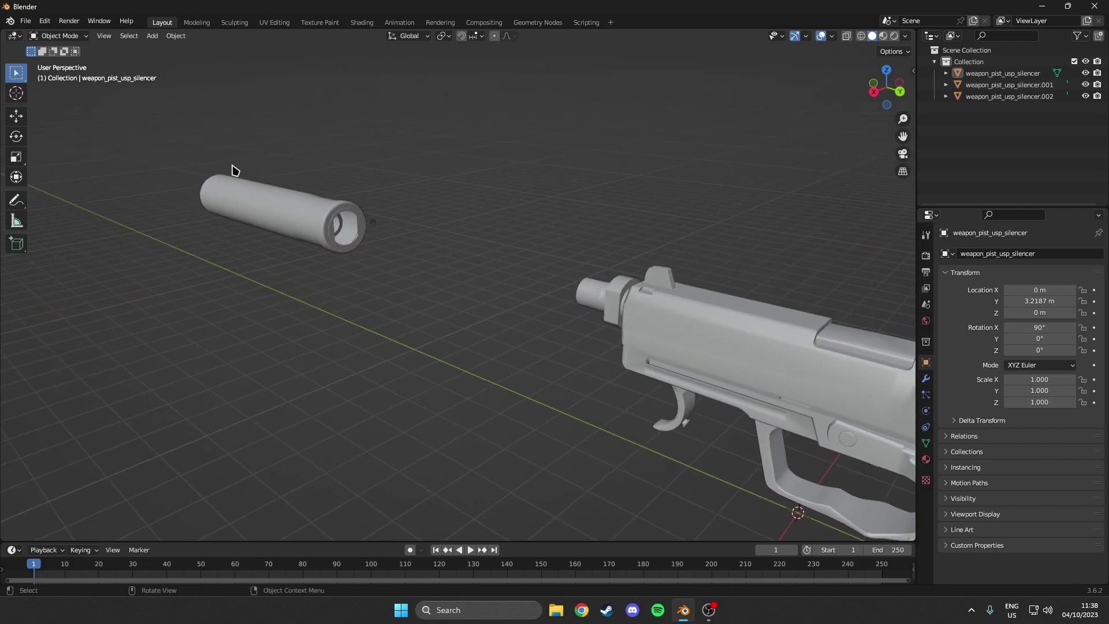
click(58, 36)
click(58, 59)
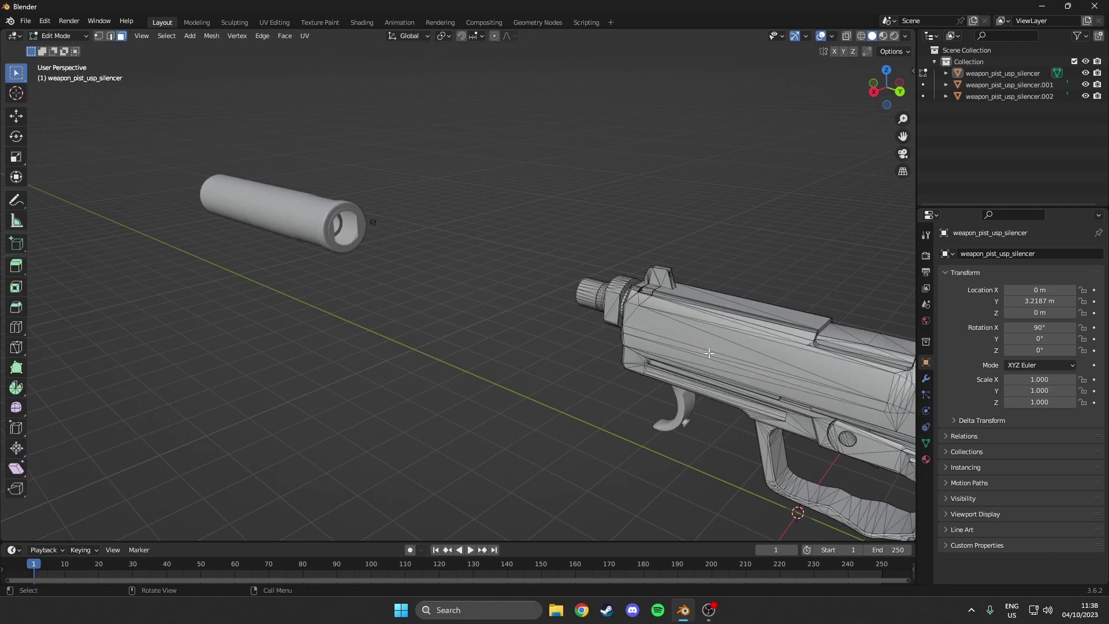
scroll(368, 224, up, 1)
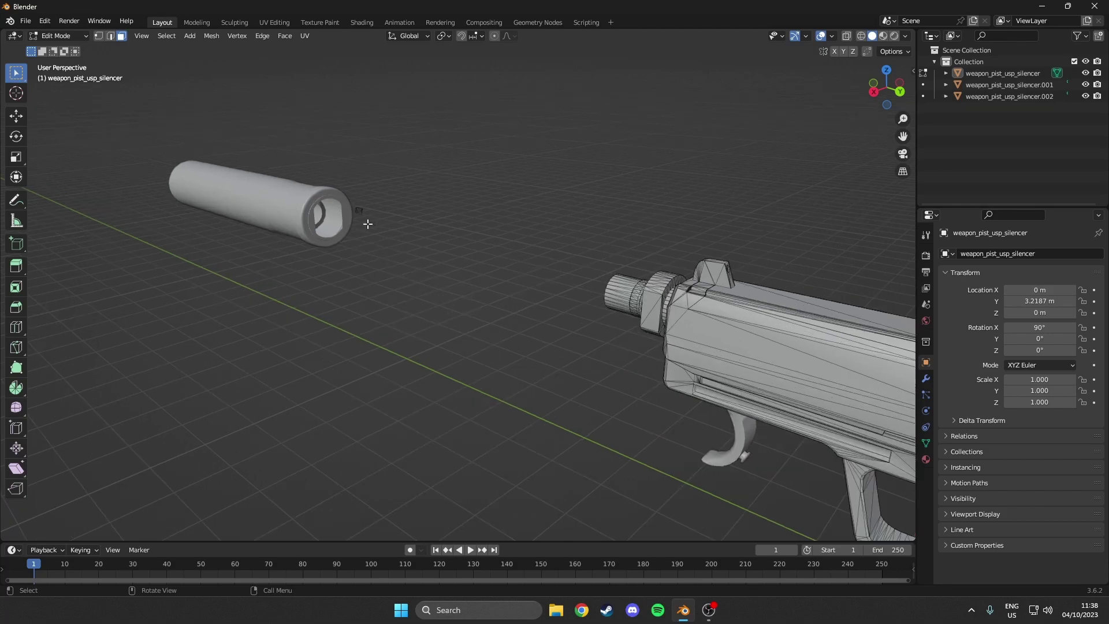
middle_drag(371, 243, 546, 257)
key(l)
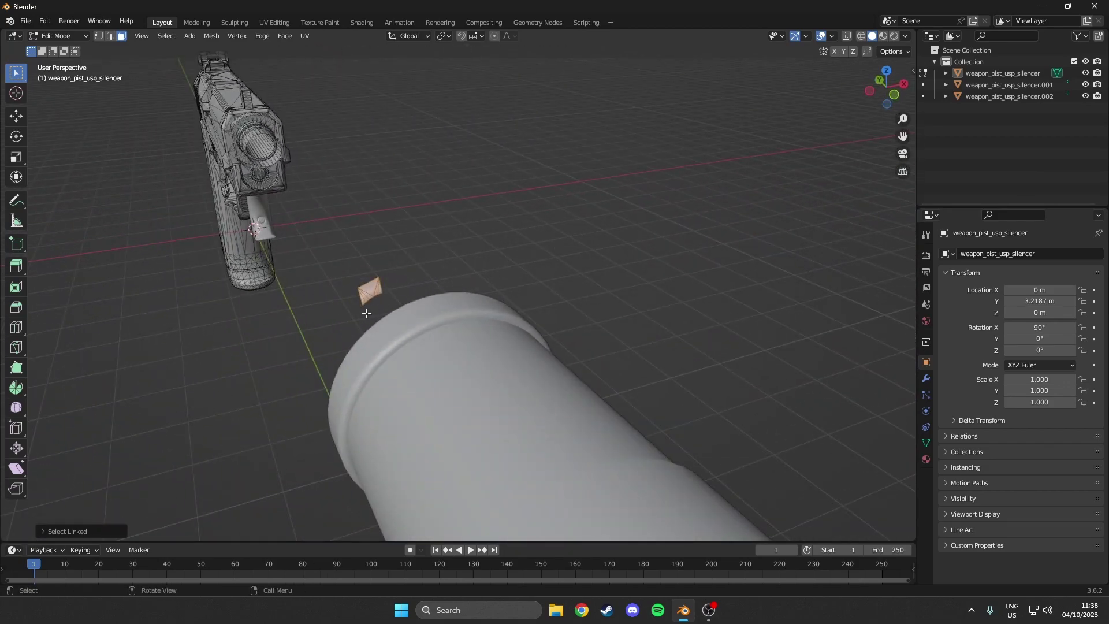
middle_drag(367, 313, 688, 319)
mouse_move(515, 301)
middle_down()
mouse_move(476, 322)
mouse_move(506, 310)
middle_up()
Separate the stray piece into its own object, weapon_pist_usp_silencer.003
key(p)
click(425, 319)
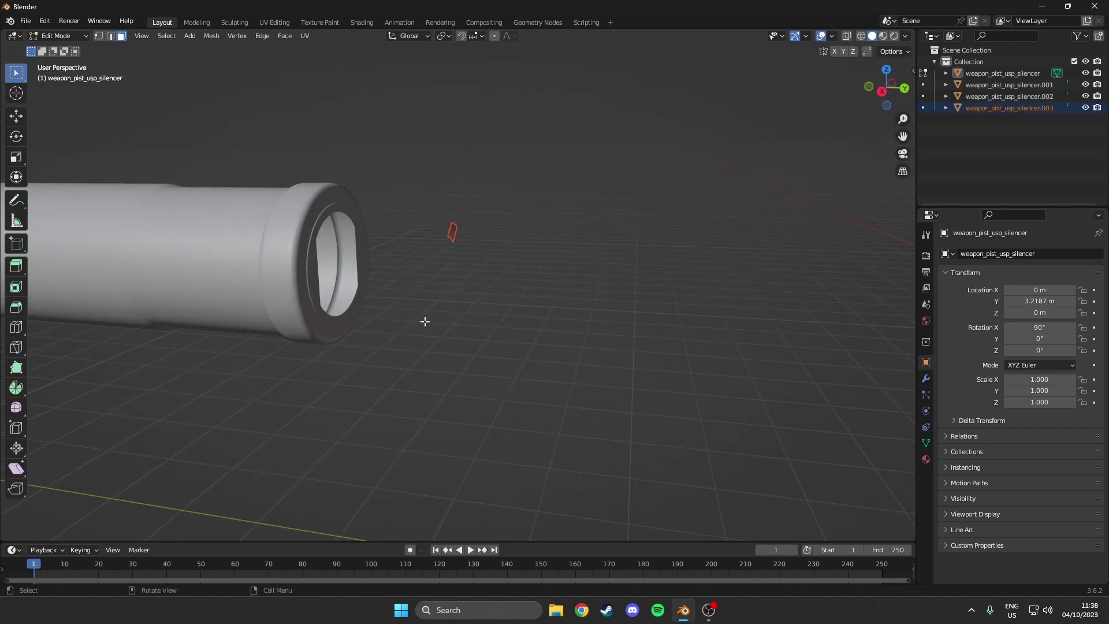
middle_drag(423, 319, 475, 243)
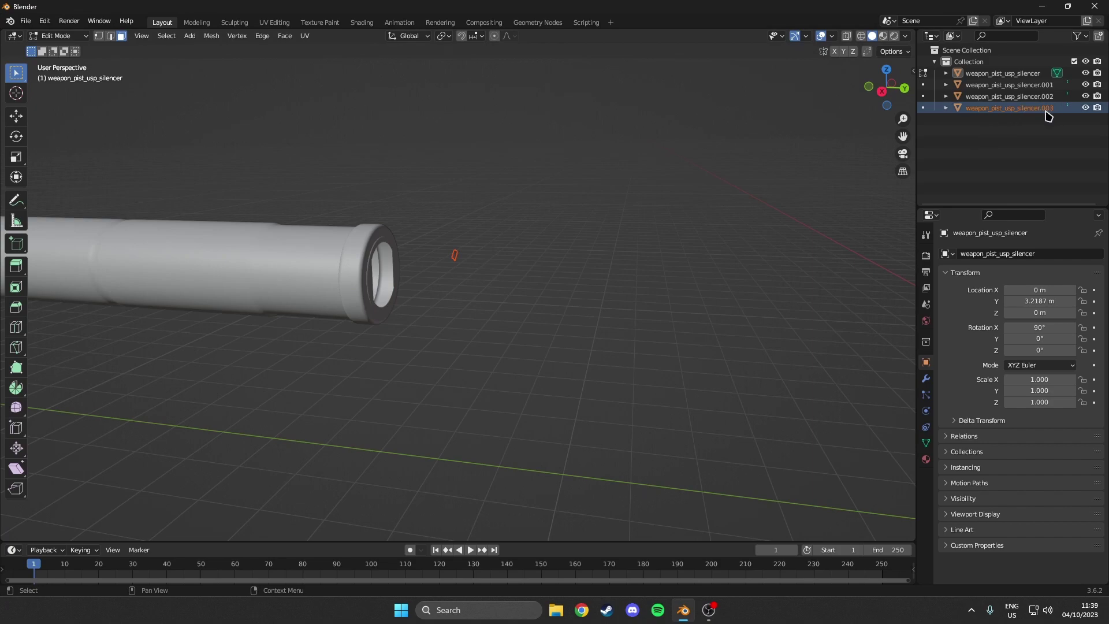
Select weapon_pist_usp_silencer.001 in the Outliner and return to Object Mode
click(1007, 84)
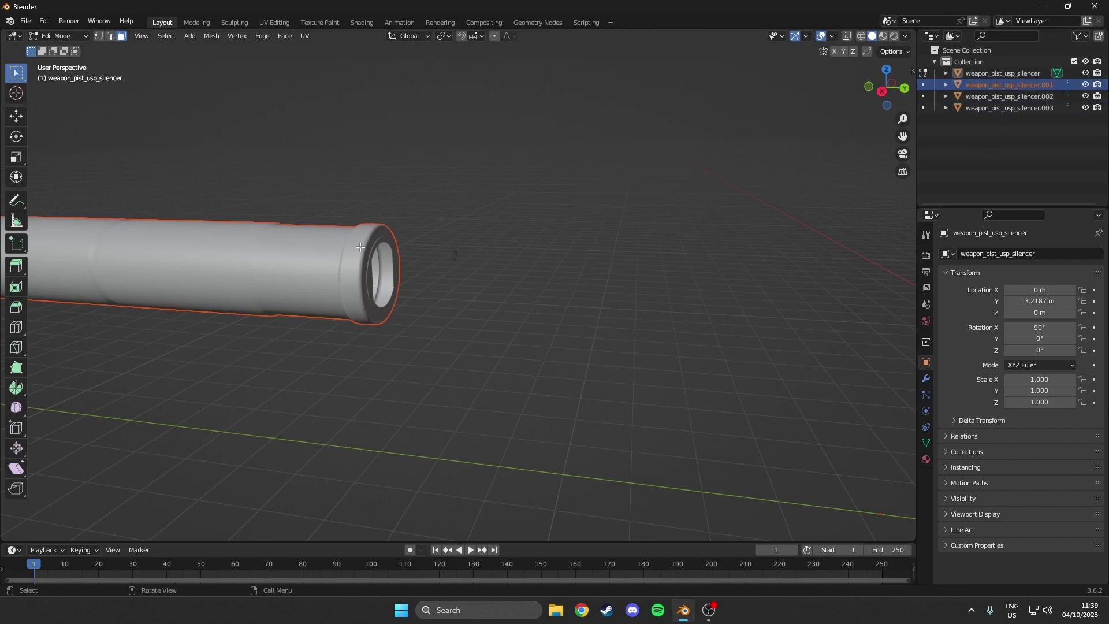
middle_drag(496, 258, 462, 296)
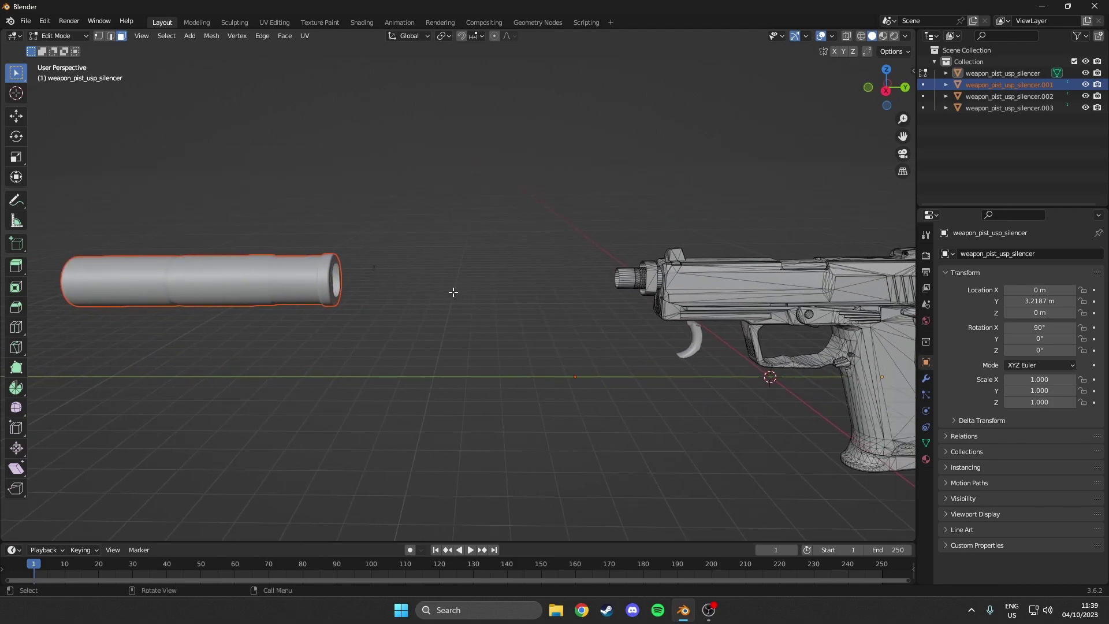
key(Tab)
scroll(671, 317, down, 1)
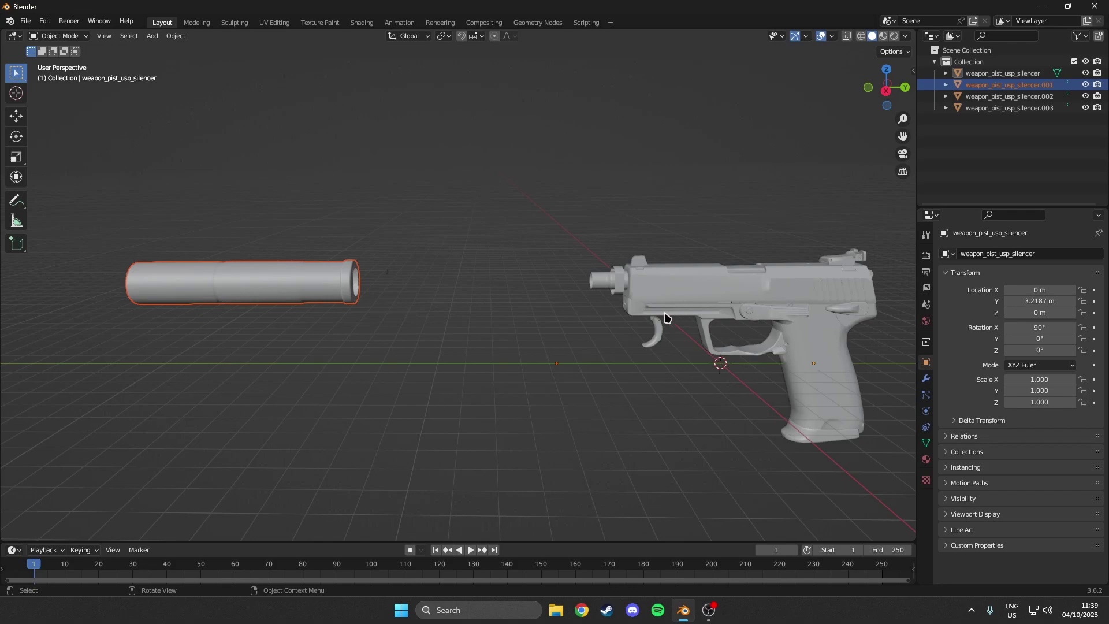
Clear the pistol body's and silencer's locations to 0 m with Alt+G, reseating the silencer
click(666, 301)
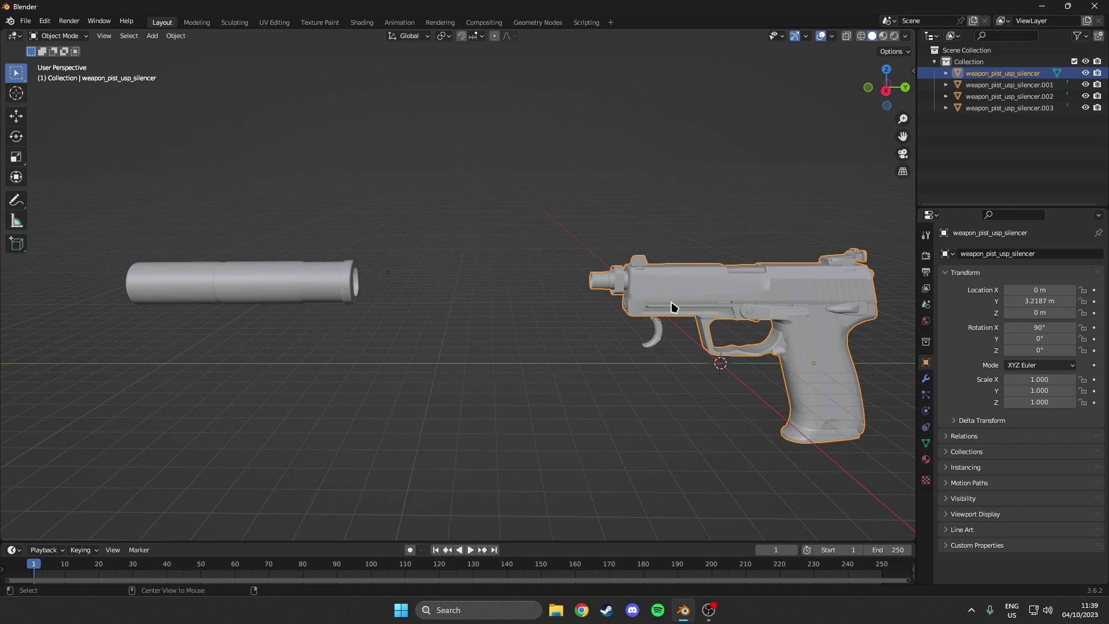
key(alt+g)
click(658, 336)
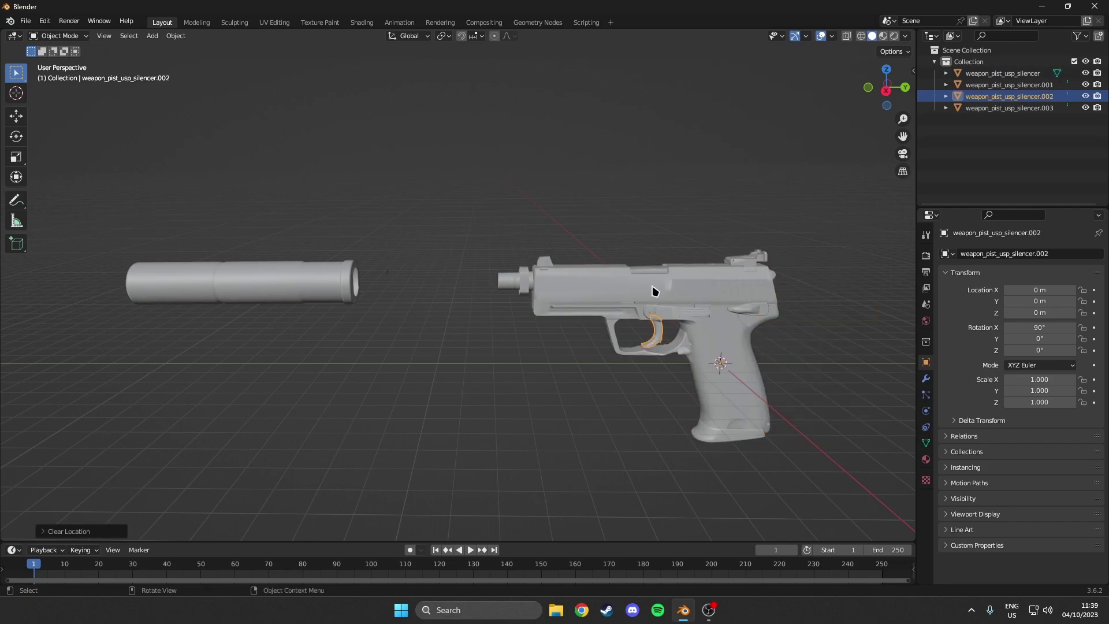
click(291, 286)
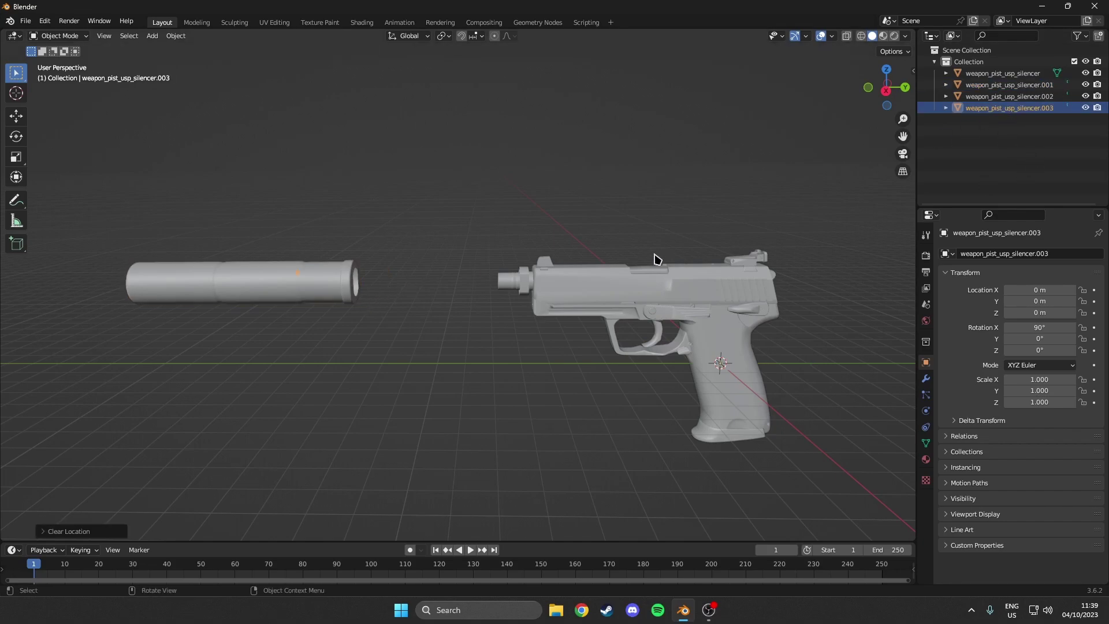
key(alt+g)
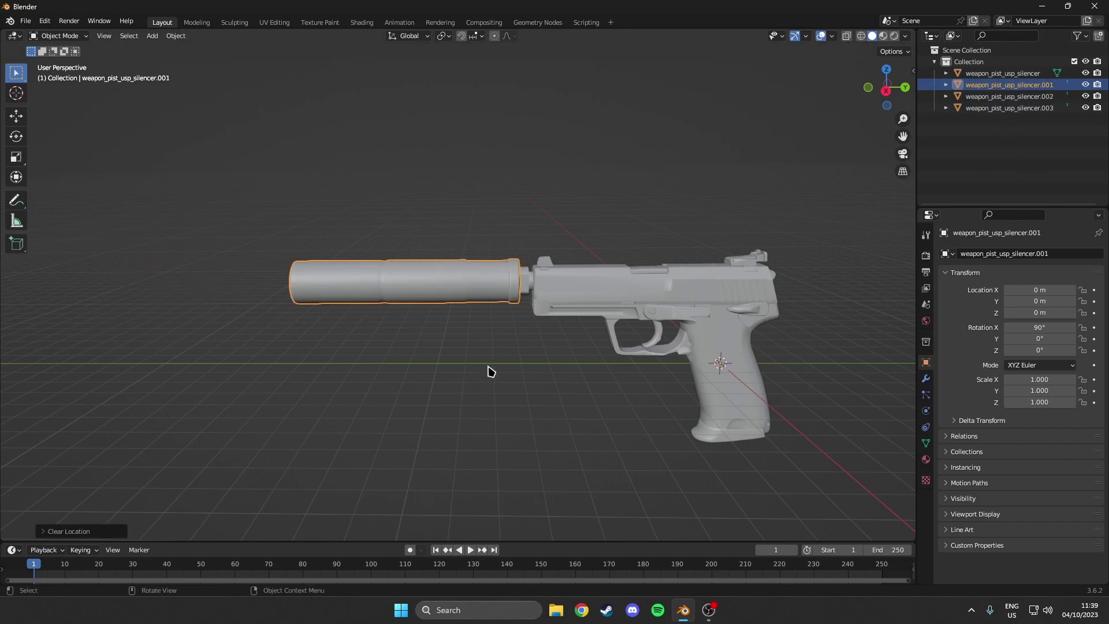
click(456, 321)
mouse_move(455, 322)
middle_down()
mouse_move(403, 309)
mouse_move(438, 321)
middle_up()
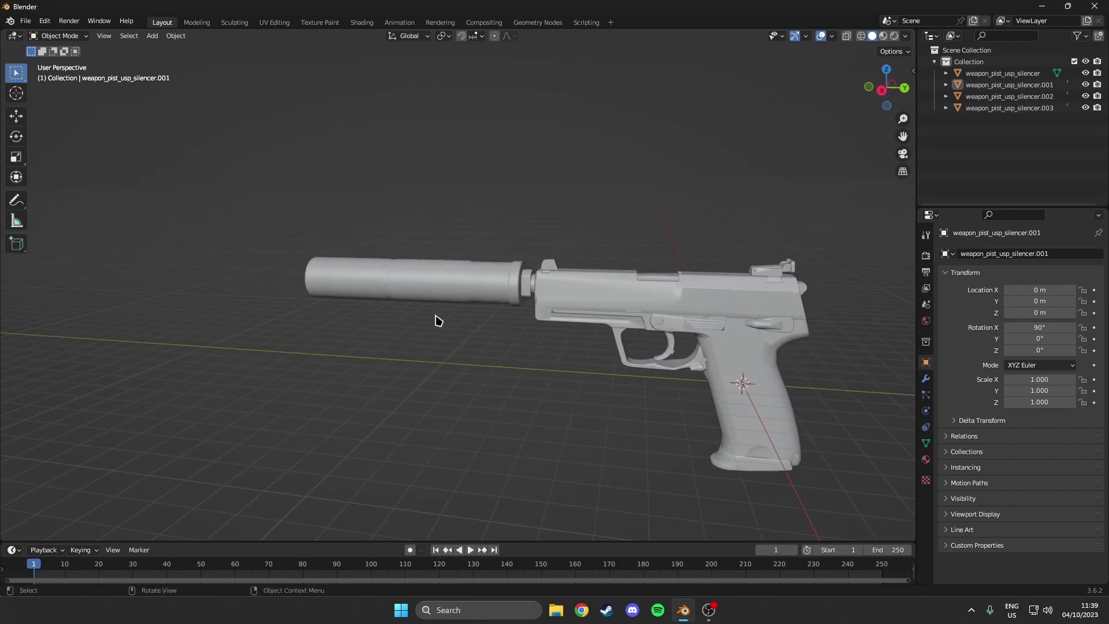
Join the stray silencer.003 piece into the silencer, then move the silencer far left
click(979, 85)
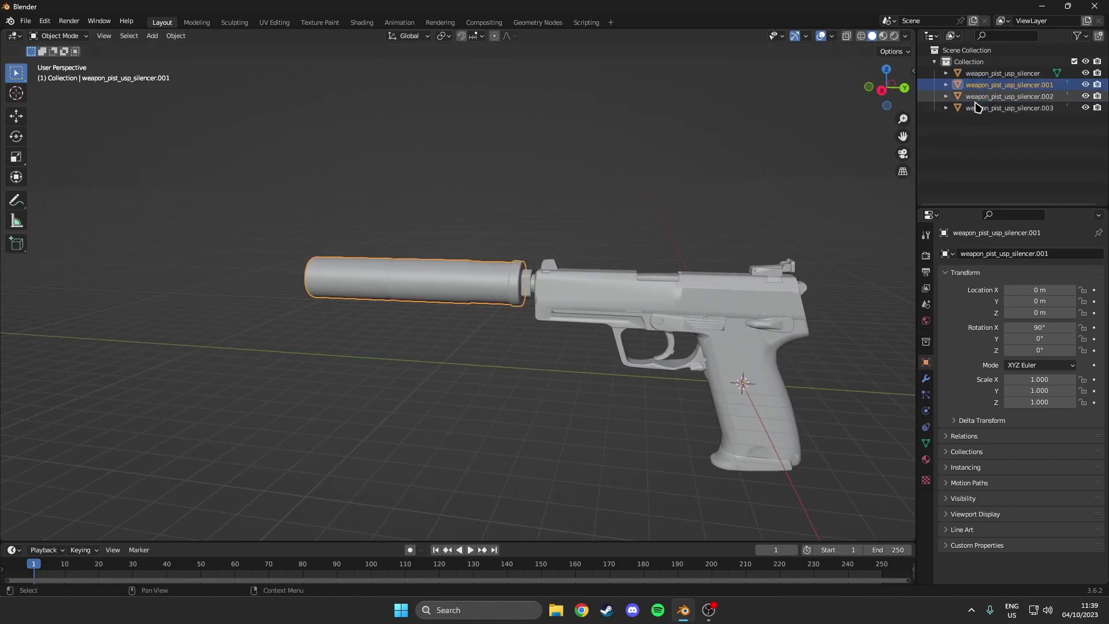
shift+click(994, 109)
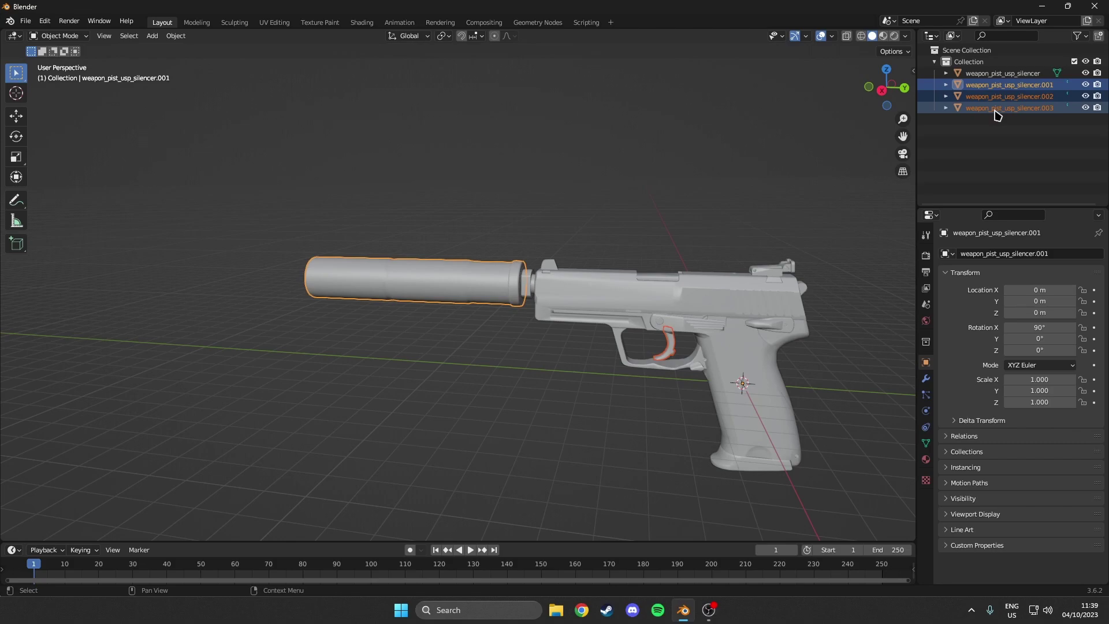
click(994, 110)
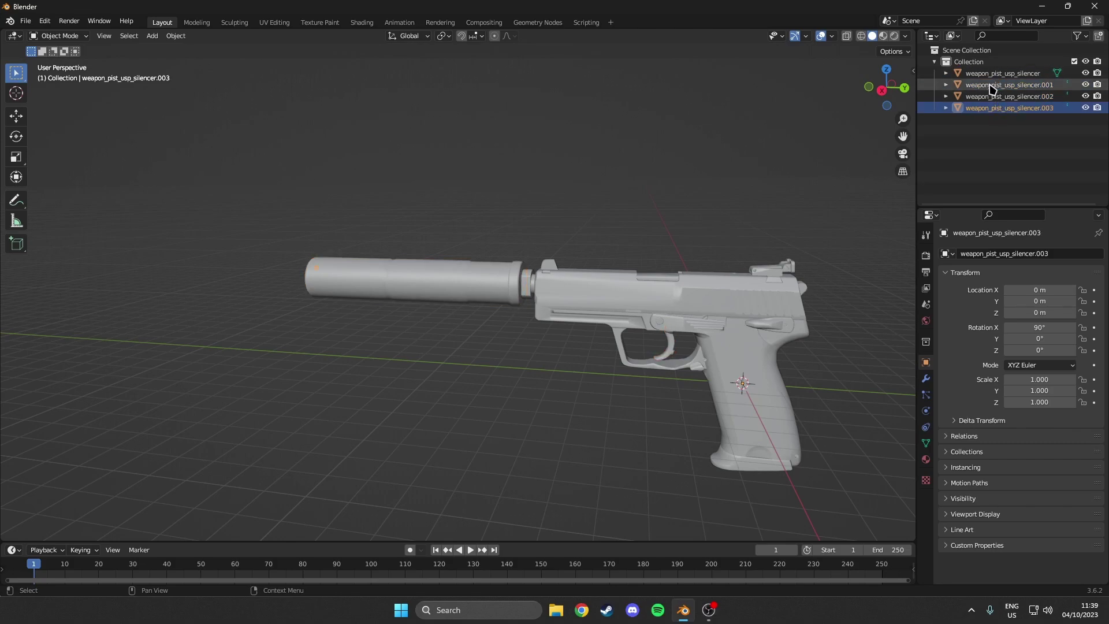
ctrl+click(990, 88)
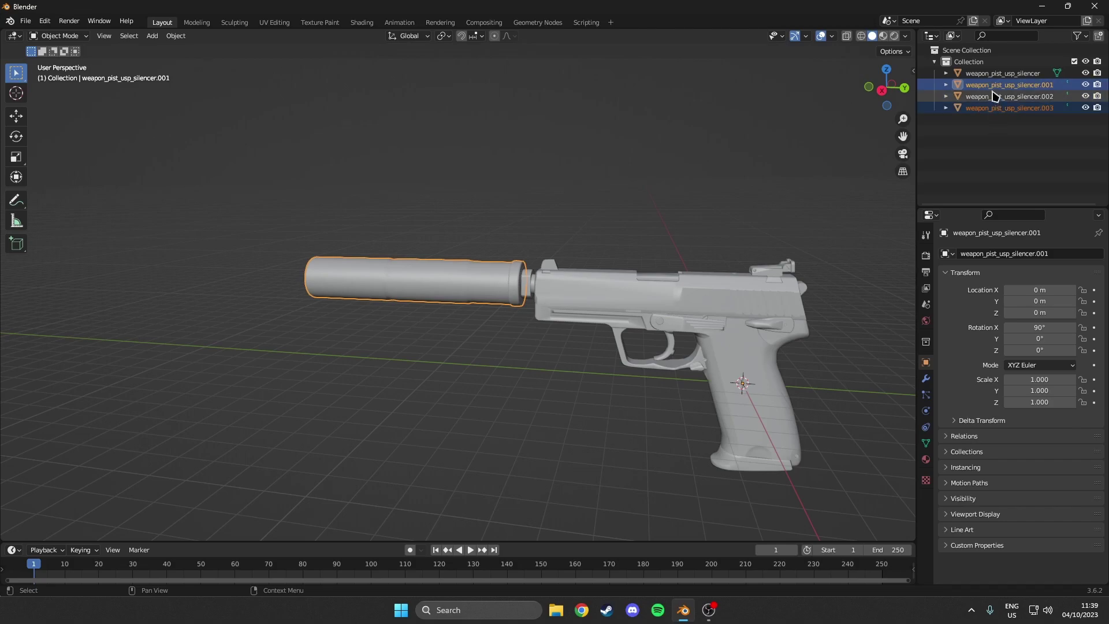
middle_drag(474, 306, 326, 301)
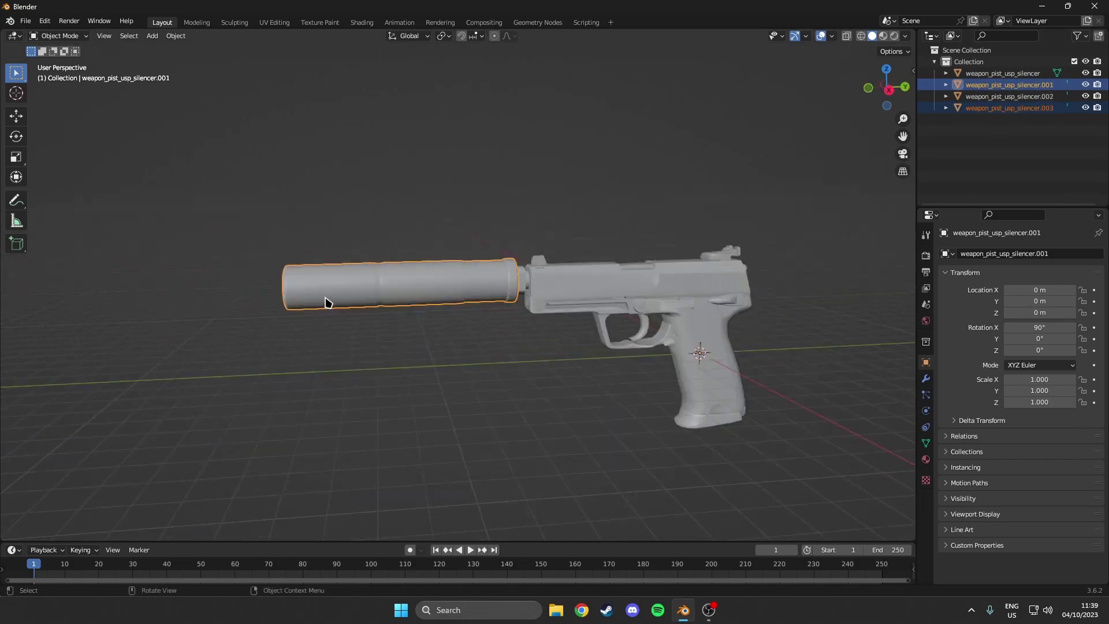
right_click(445, 285)
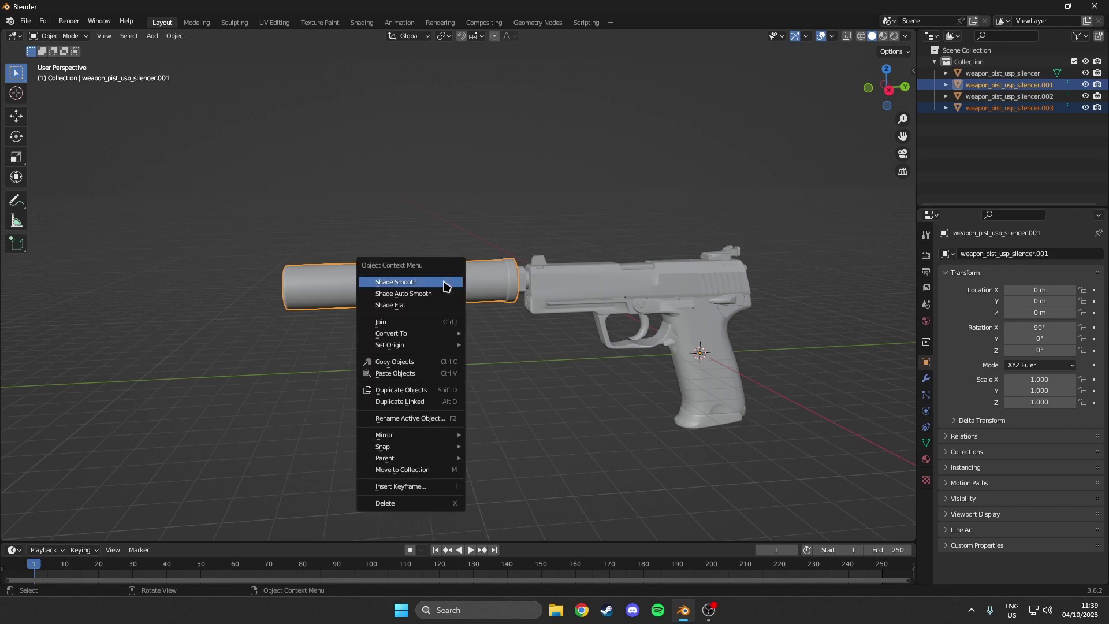
click(390, 326)
key(g)
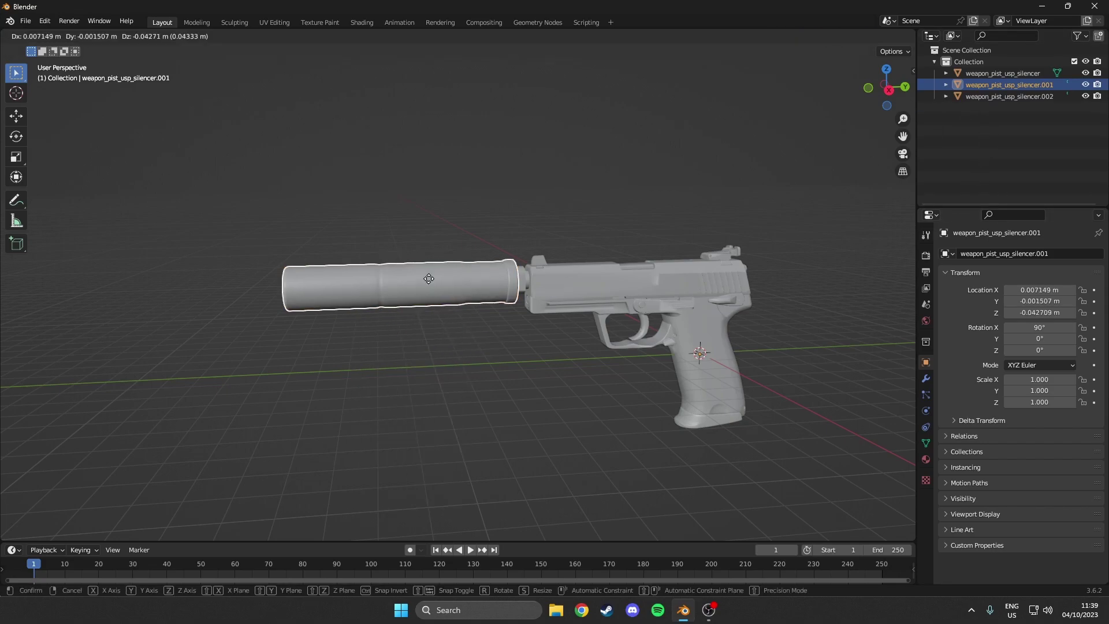
click(185, 280)
Move the pistol body to the right and inspect the silencer's open end
click(565, 296)
key(g)
click(710, 287)
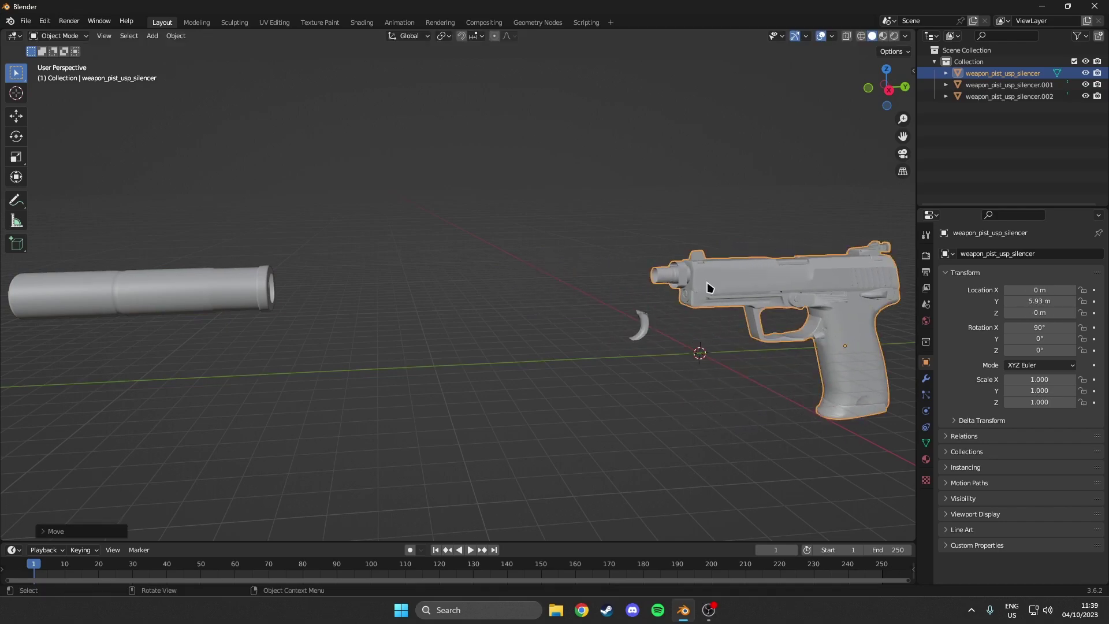
middle_drag(711, 287, 324, 255)
scroll(324, 260, up, 4)
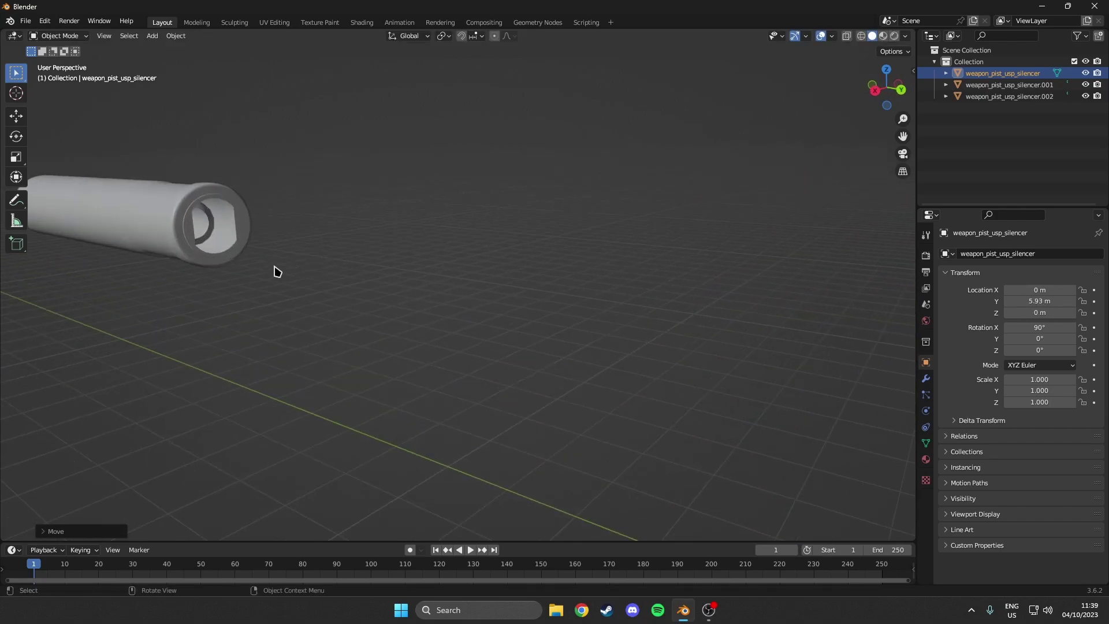
scroll(212, 260, down, 2)
middle_drag(212, 260, 755, 360)
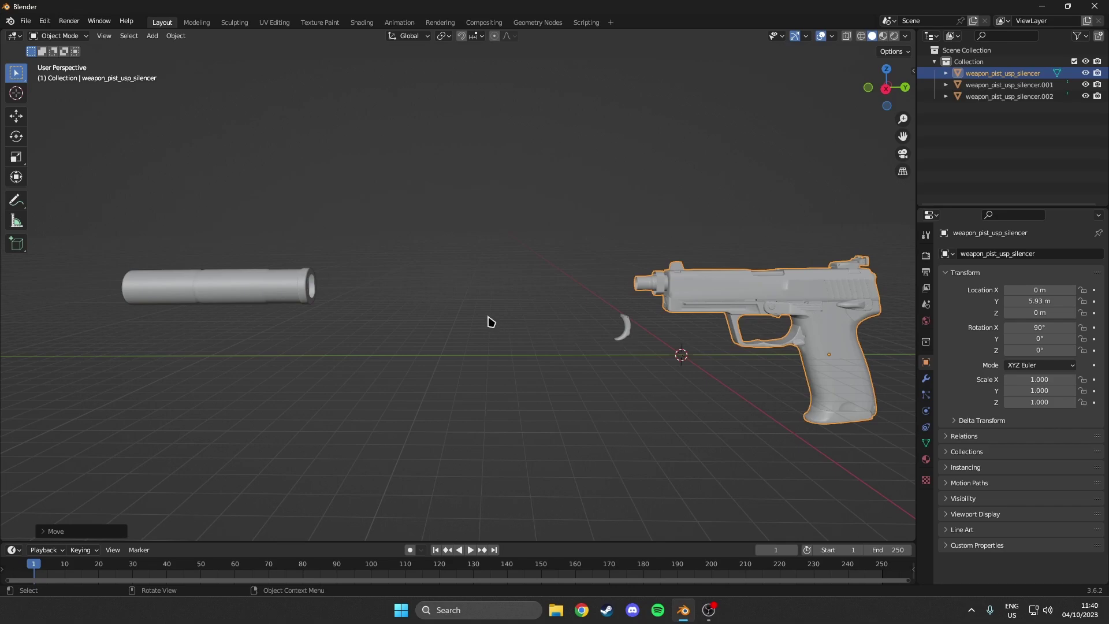
Clear the silencer's and pistol body's locations with Alt+G, then deselect everything
click(249, 289)
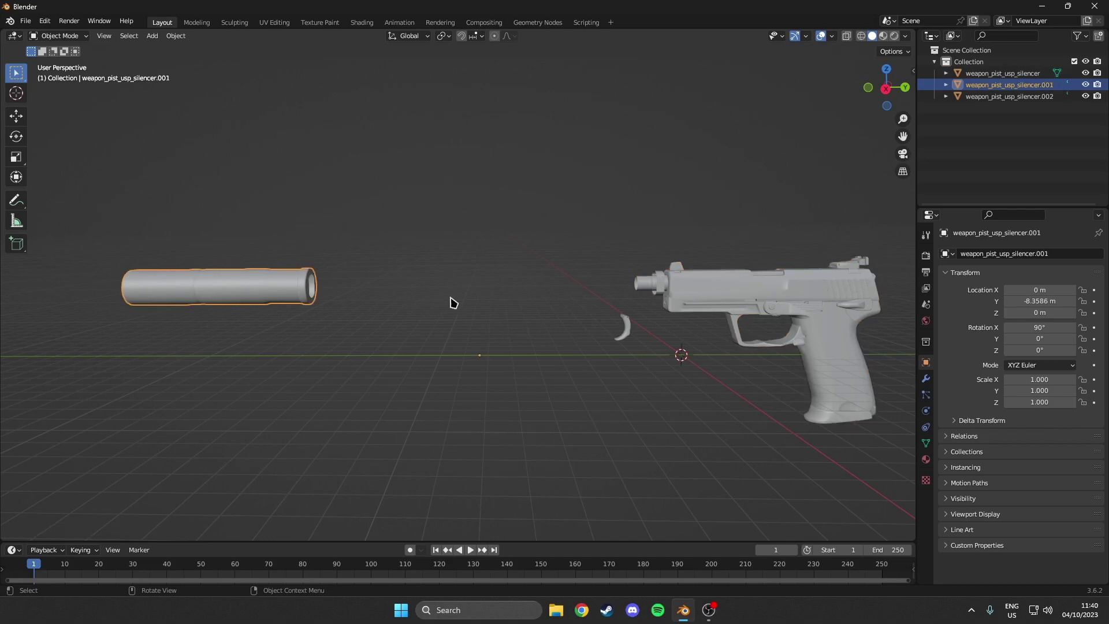
key(alt+g)
click(711, 295)
click(628, 329)
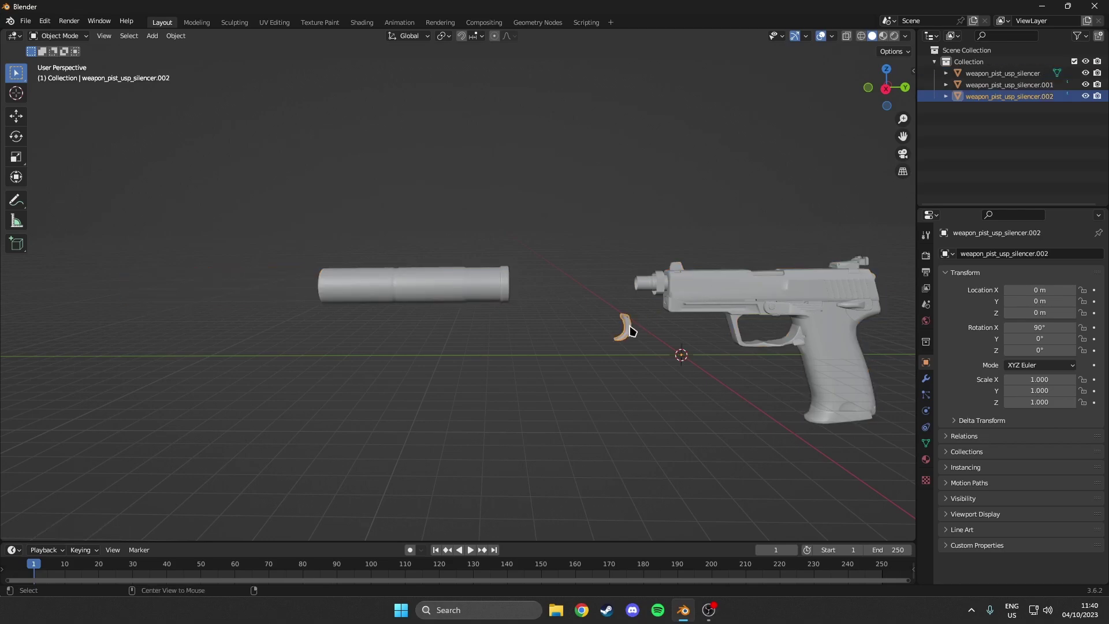
click(698, 302)
key(alt+g)
click(475, 293)
click(477, 344)
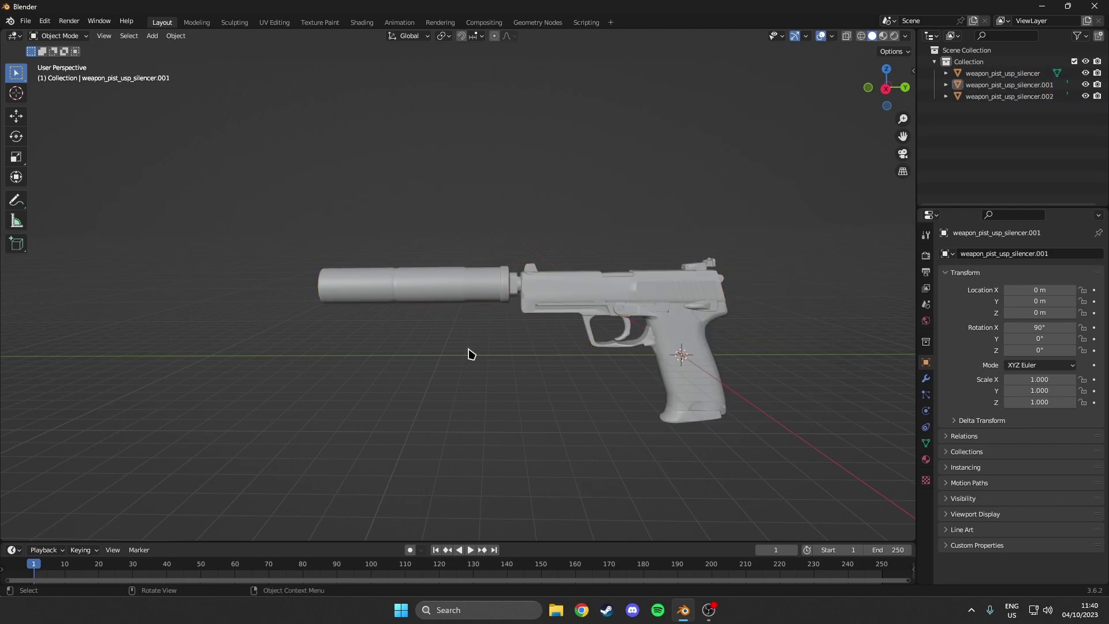
click(72, 35)
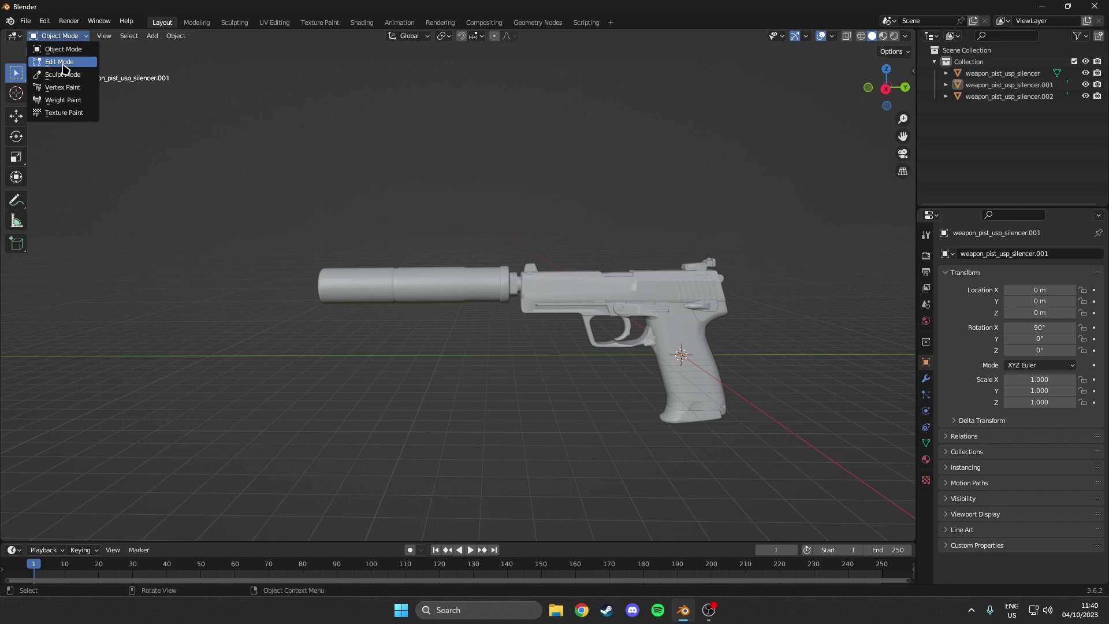
click(61, 62)
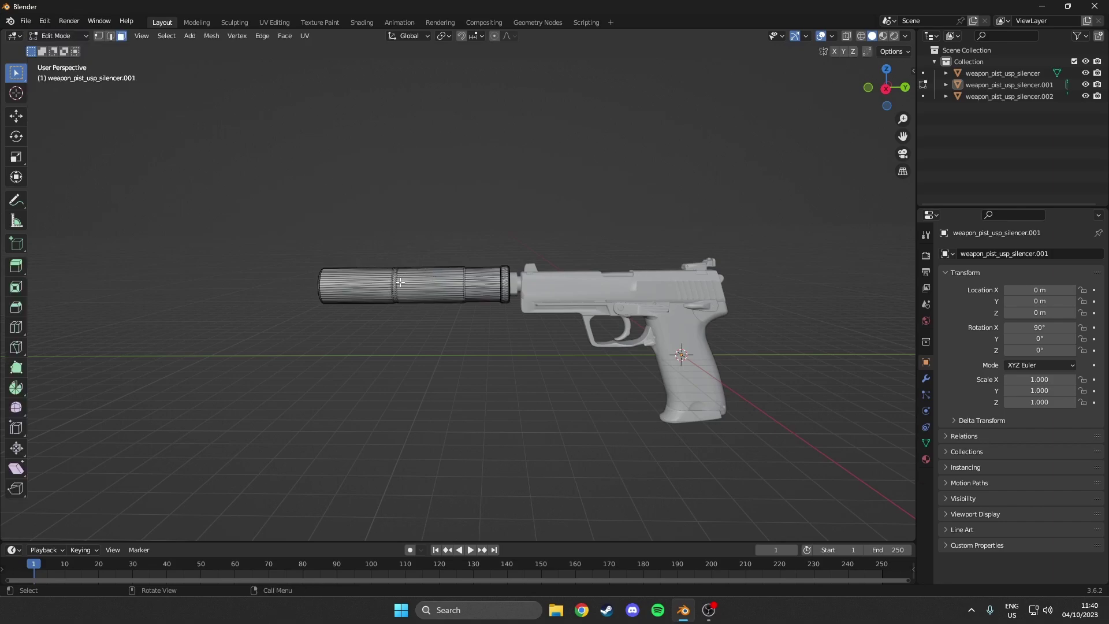
key(l)
middle_drag(423, 281, 443, 317)
key(l)
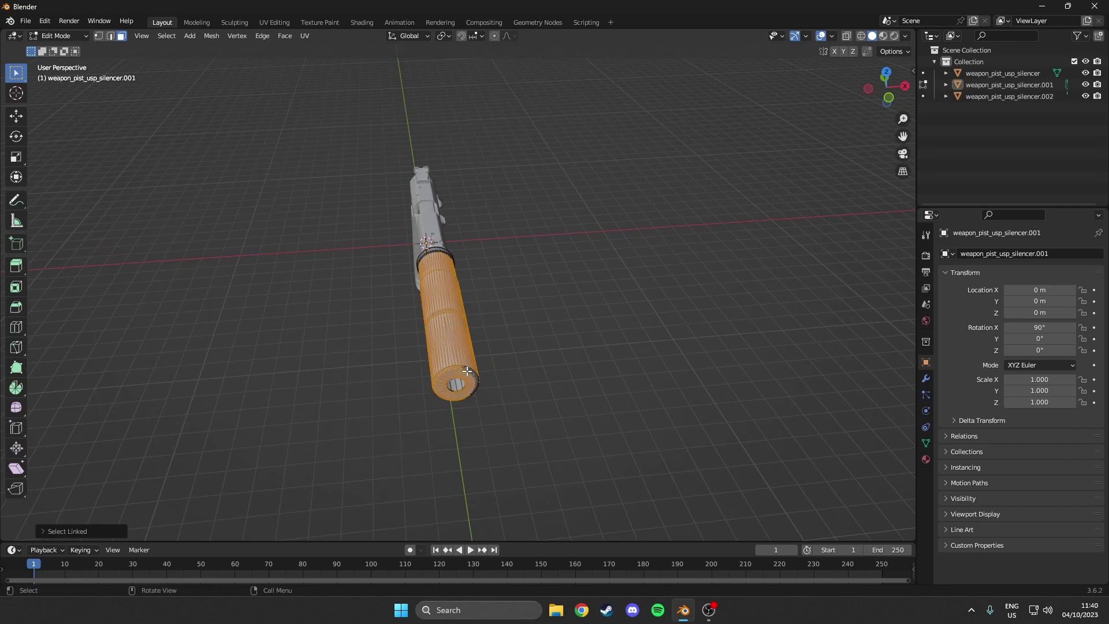
key(l)
key(p)
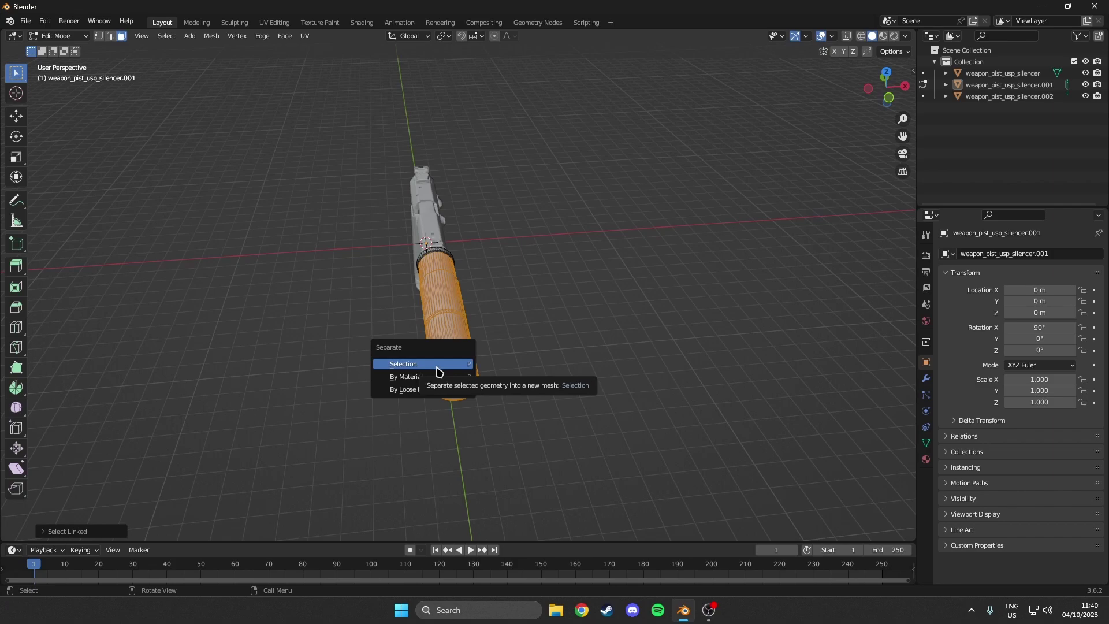
middle_drag(566, 309, 440, 290)
key(Tab)
middle_drag(322, 198, 421, 240)
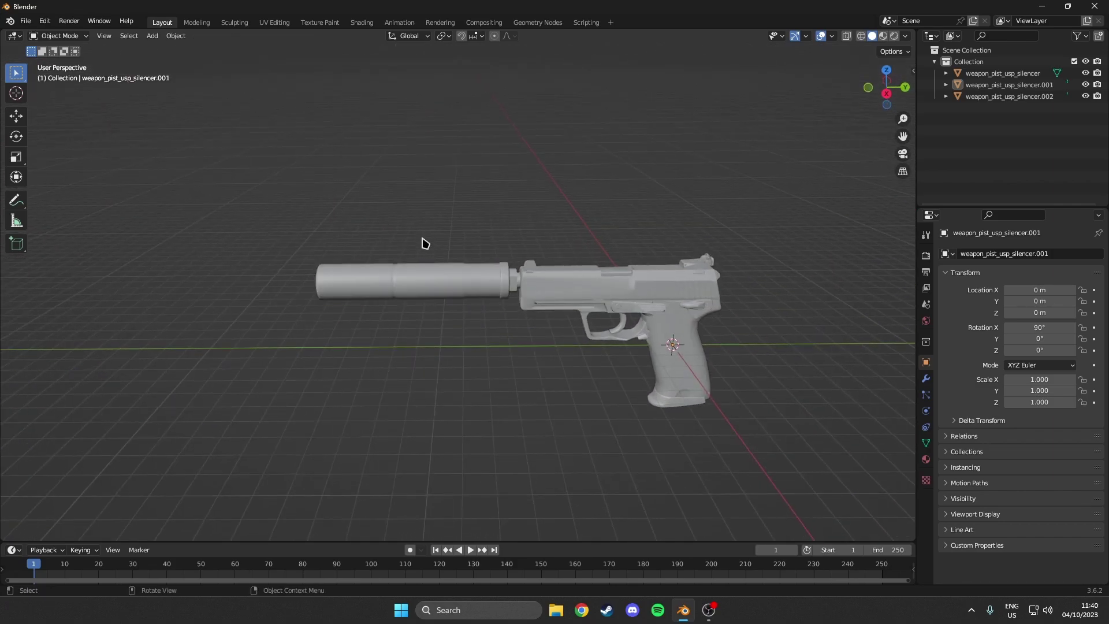
Move the silencer left and the pistol body right along the Y axis
click(463, 282)
key(g)
key(y)
click(341, 291)
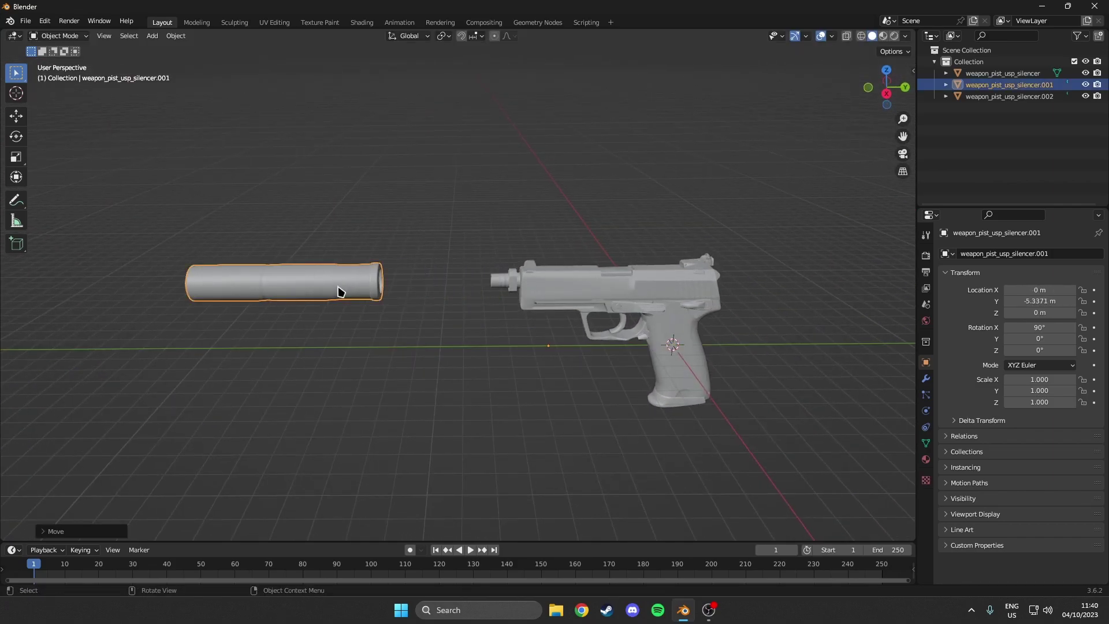
click(574, 291)
key(g)
key(y)
click(719, 286)
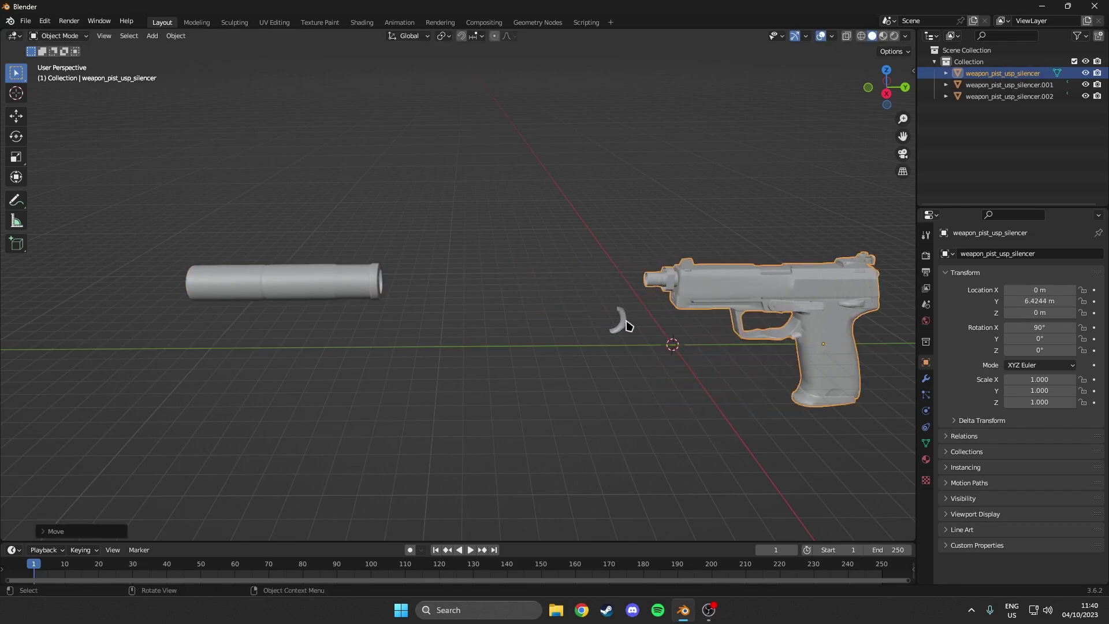
Give the trigger a new material with a green base colour
click(618, 320)
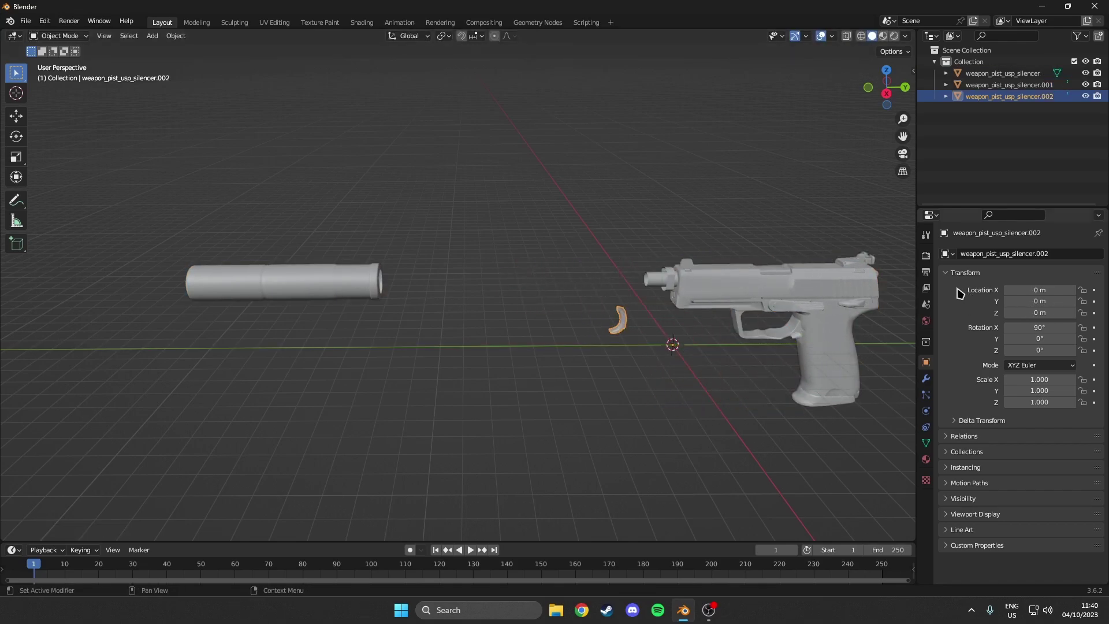
click(925, 459)
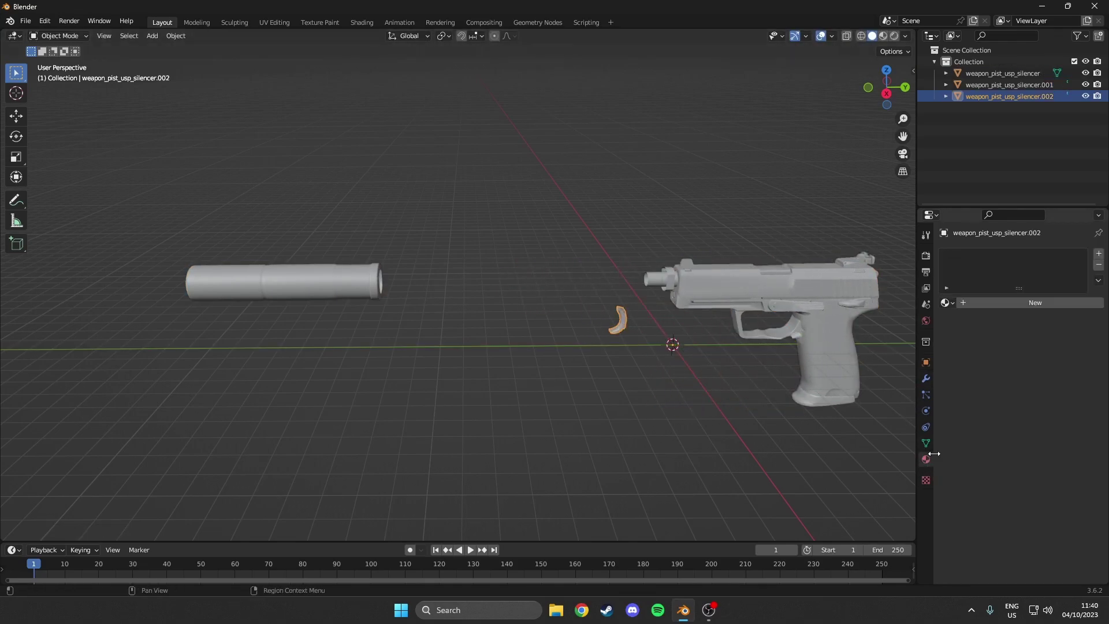
click(1015, 305)
click(1043, 425)
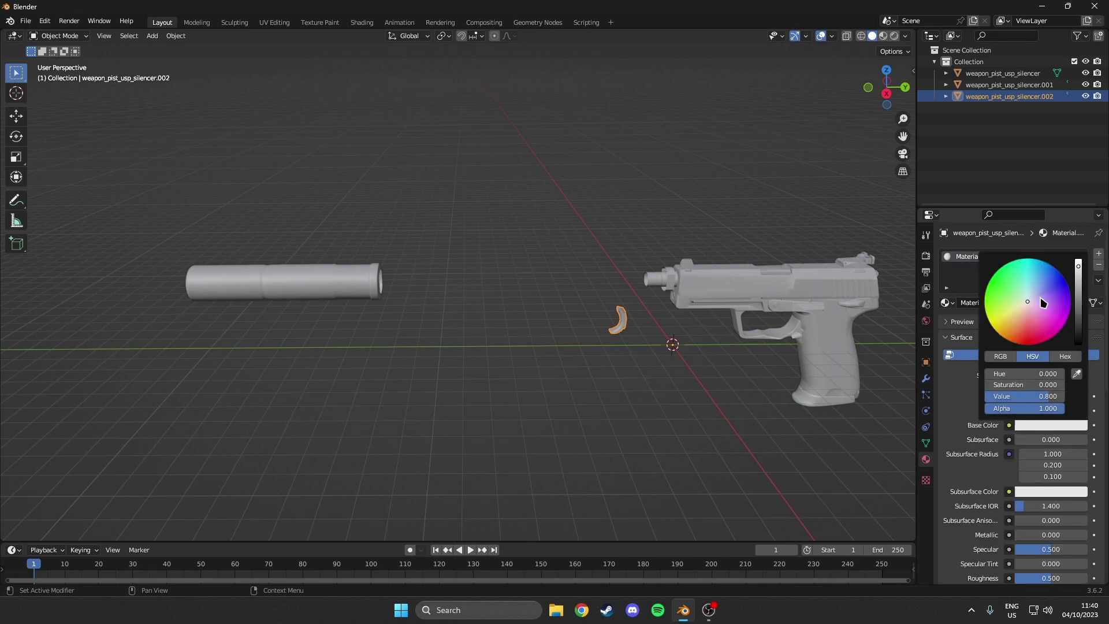
drag(1042, 301, 982, 300)
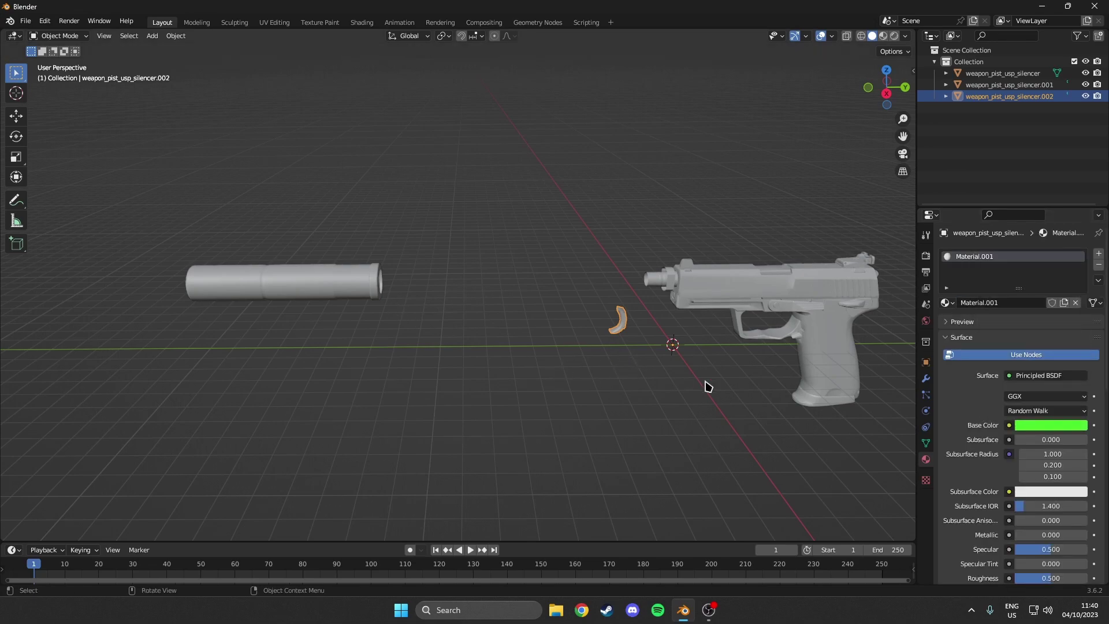
click(627, 306)
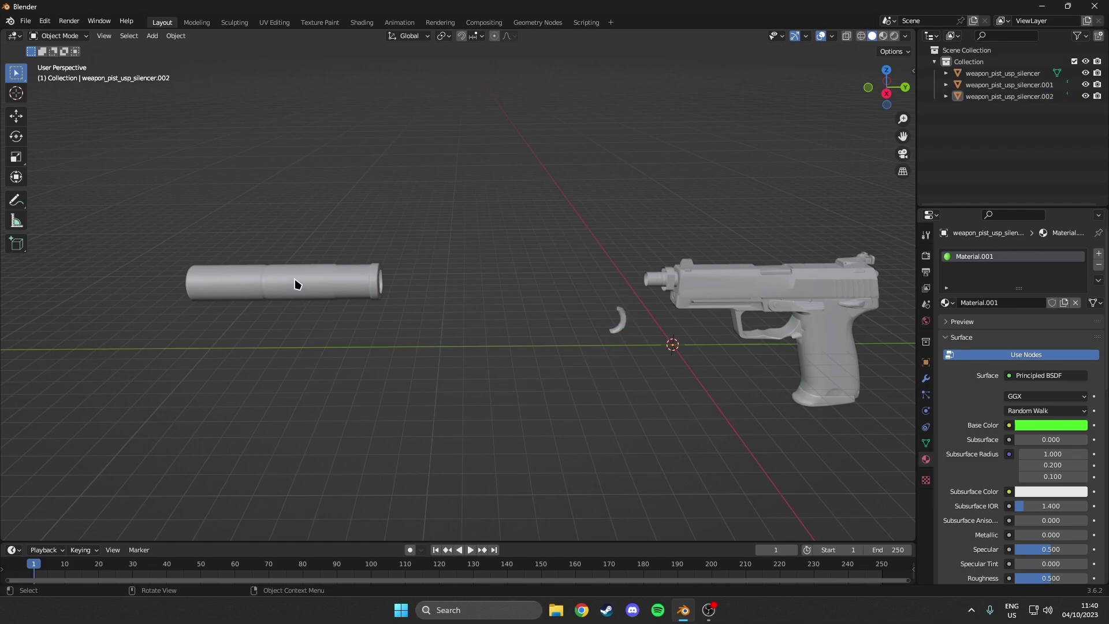
Give the silencer a new blue material and switch to Material Preview shading
click(297, 281)
click(997, 303)
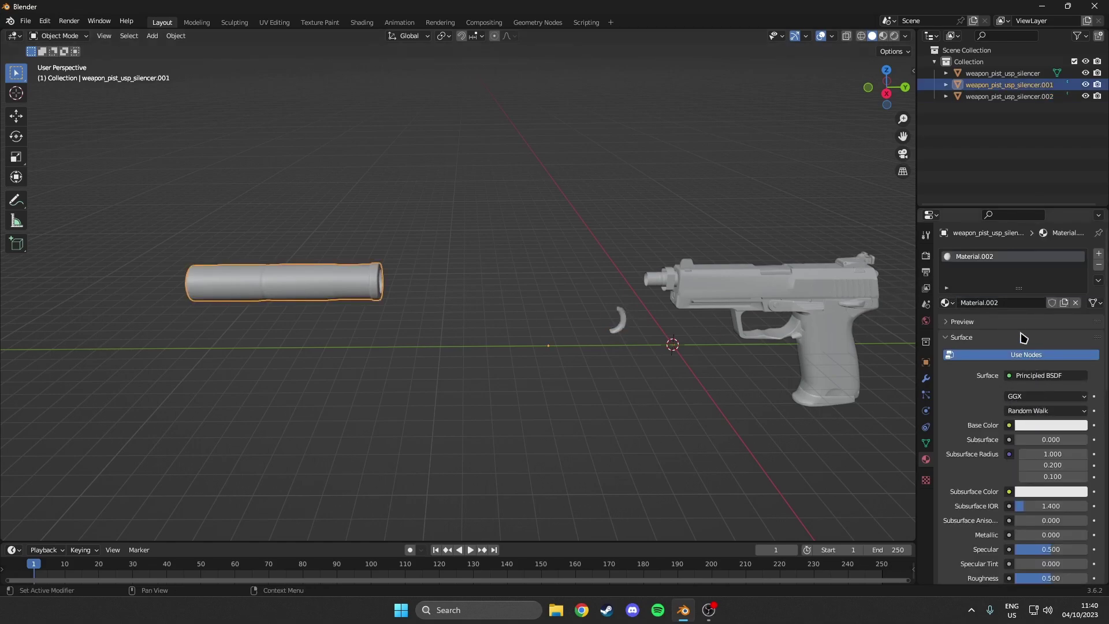
click(1021, 426)
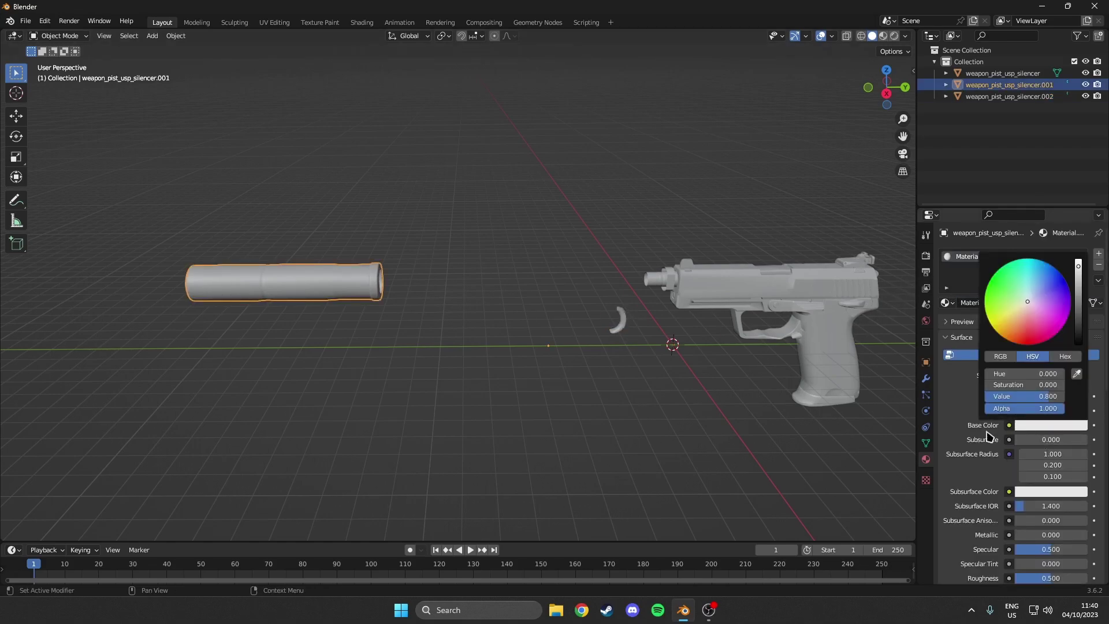
click(1044, 427)
click(986, 335)
key(alt+a)
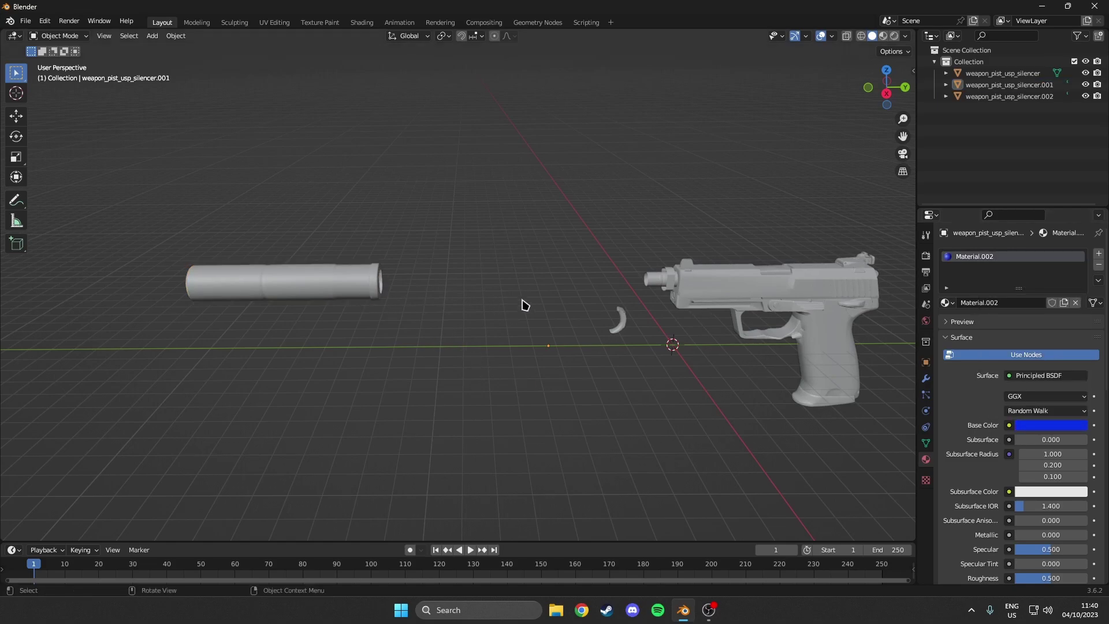
click(883, 35)
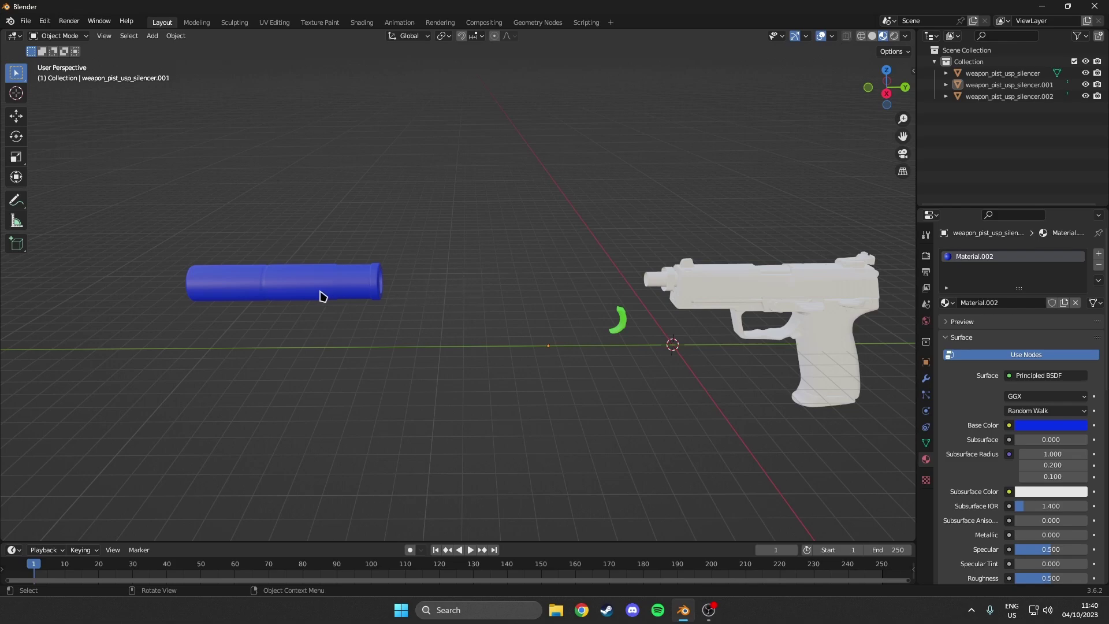
Zoom and orbit the viewport to inspect the coloured pistol parts
scroll(480, 332, up, 2)
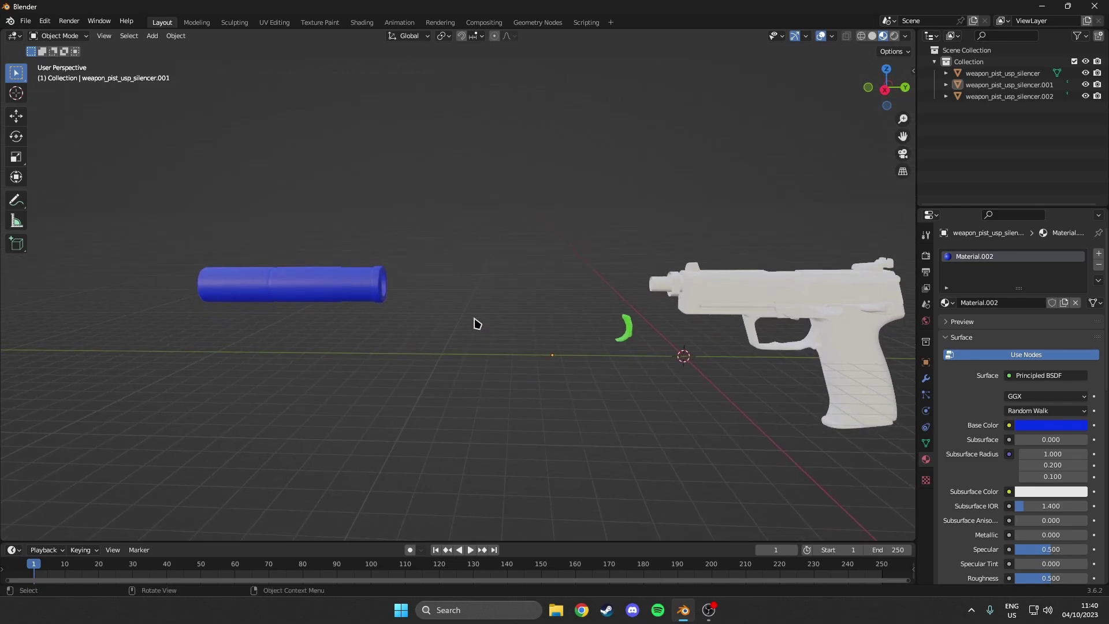
scroll(518, 331, down, 1)
middle_drag(633, 336, 510, 375)
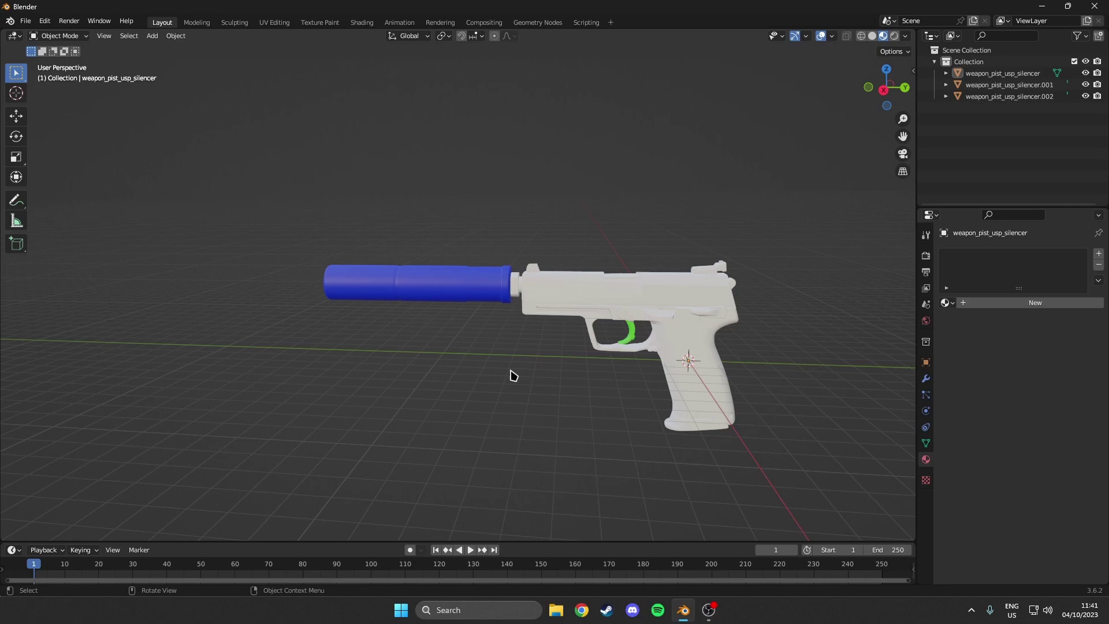